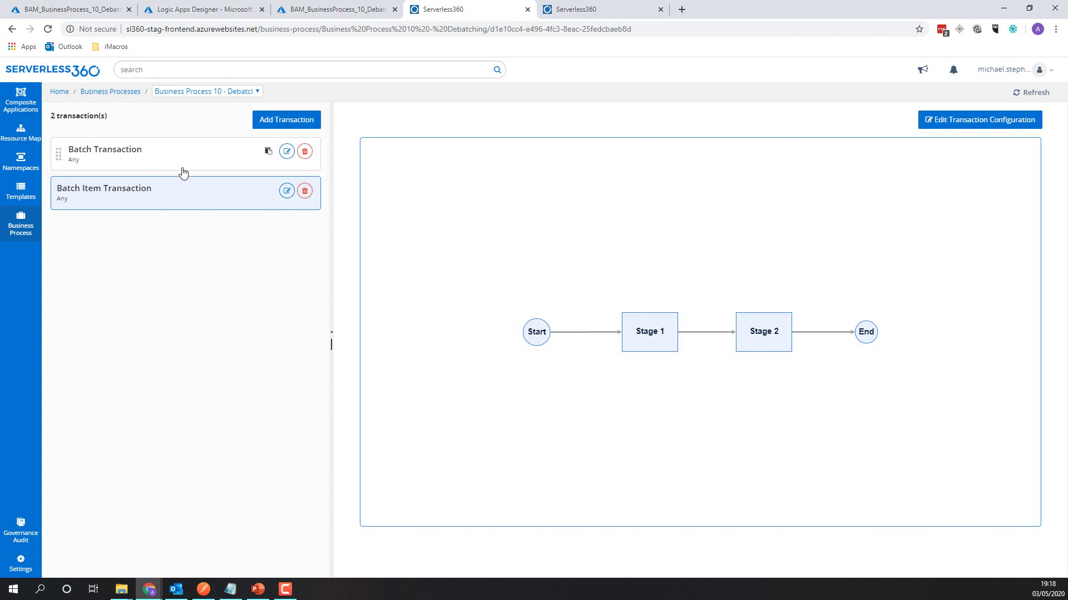
View the stage flow diagrams of the Batch Transaction and the Batch Item Transaction
click(95, 162)
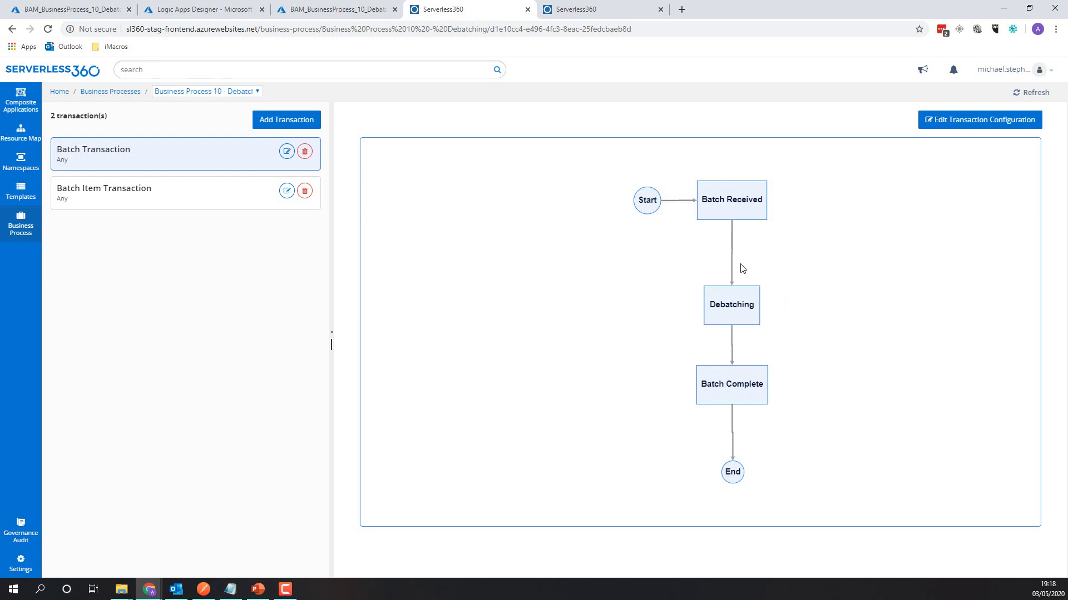
click(142, 203)
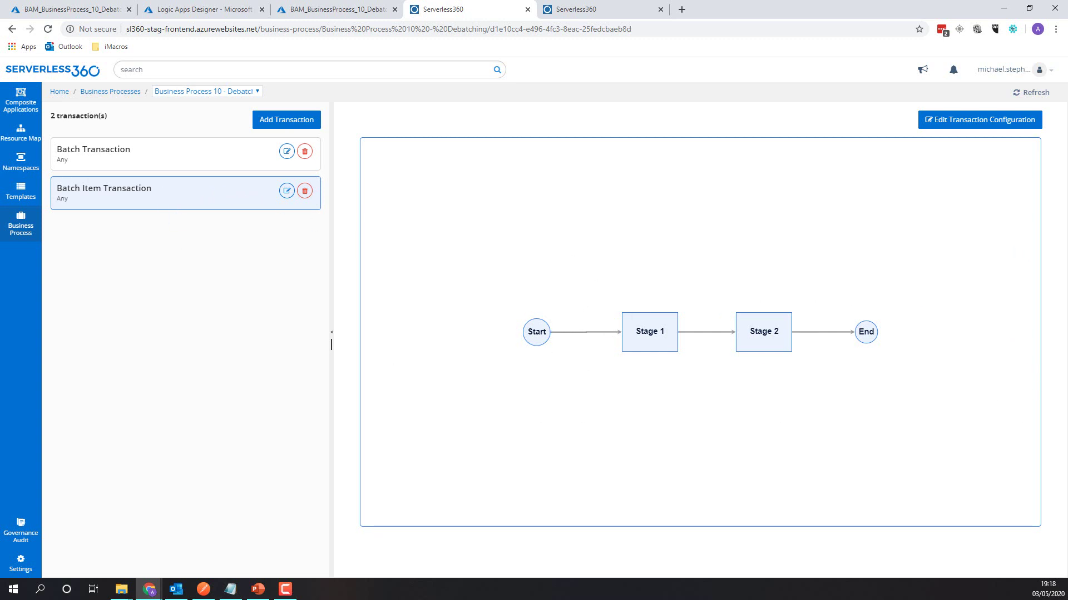
Switch to the BP10_Batch logic app in Azure and review the HTTP request trigger's JSON schema, leaving the trigger collapsed
click(165, 10)
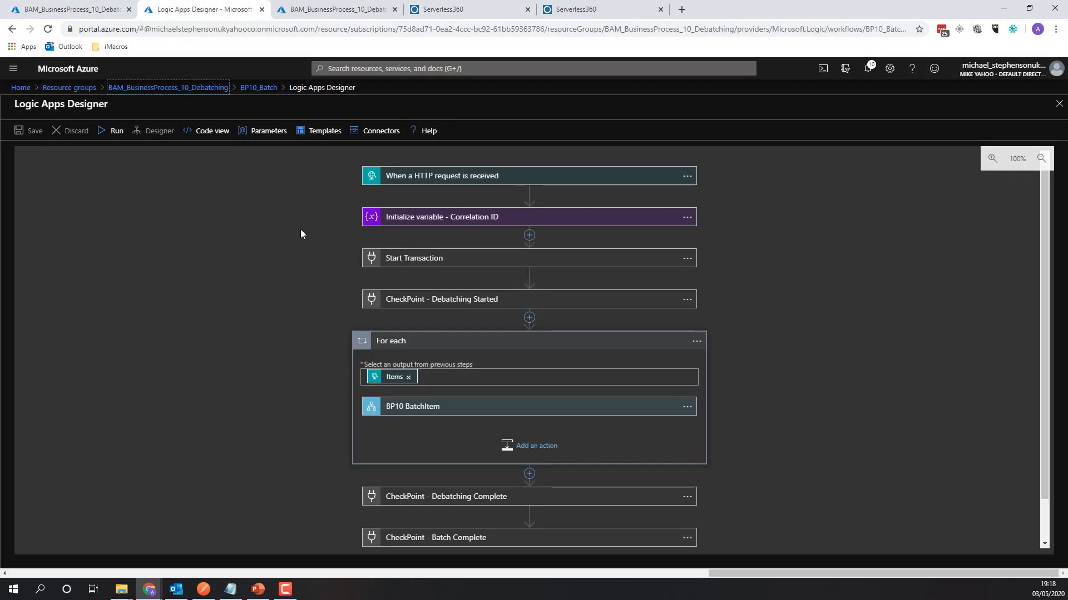
click(445, 178)
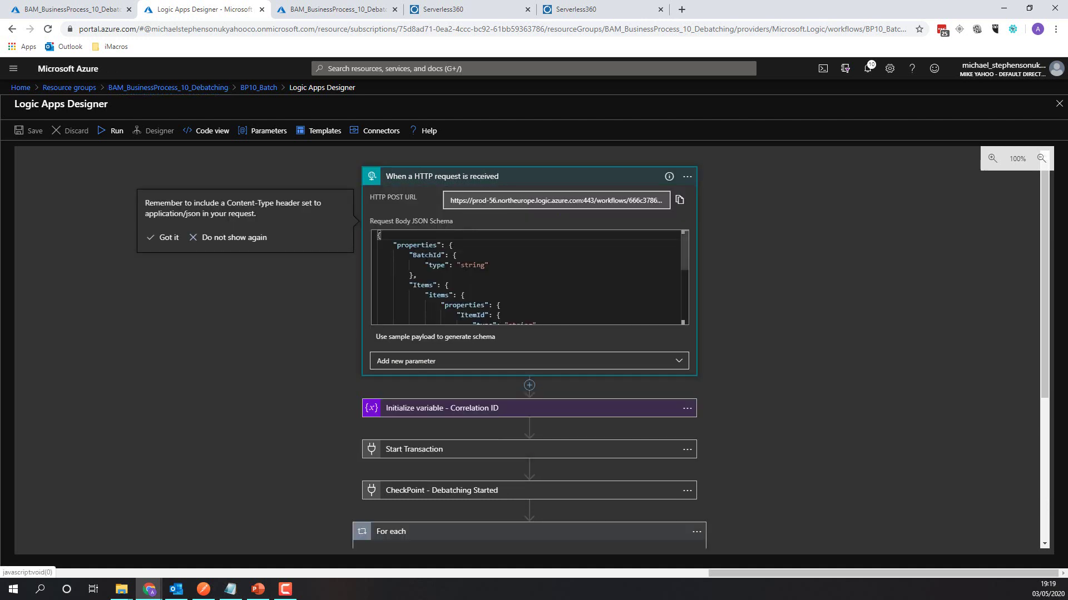
scroll(433, 258, down, 3)
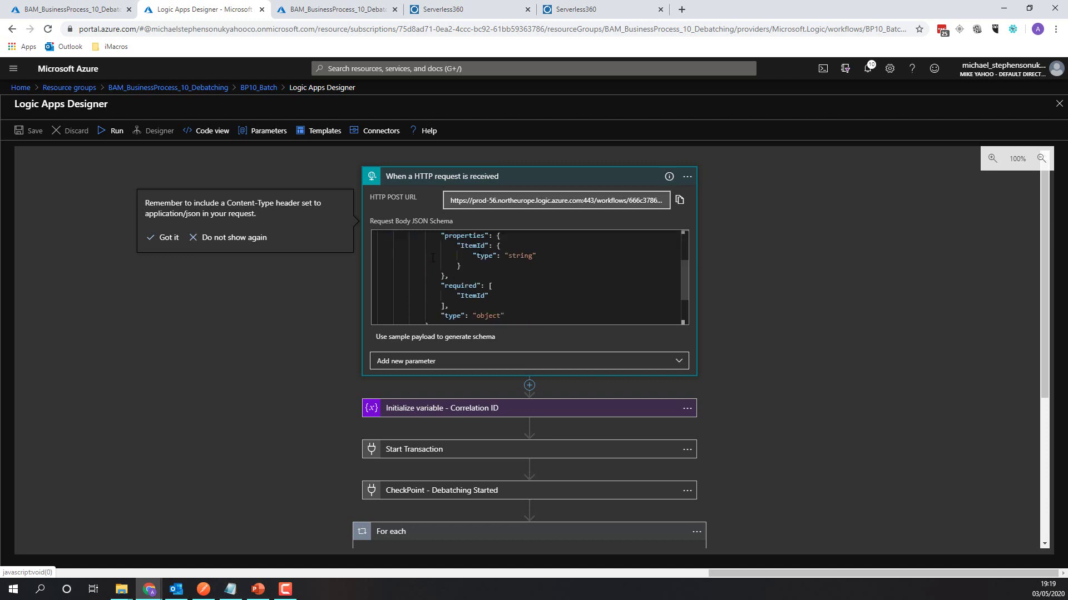
click(457, 176)
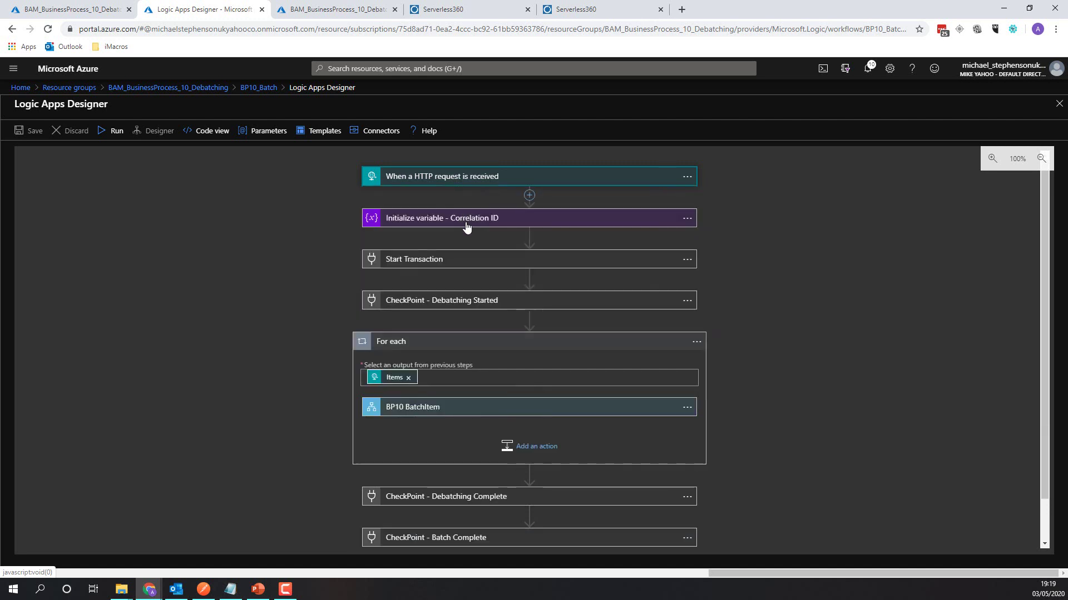
Expand and review the settings of the Start Transaction and CheckPoint - Debatching Started actions
click(448, 265)
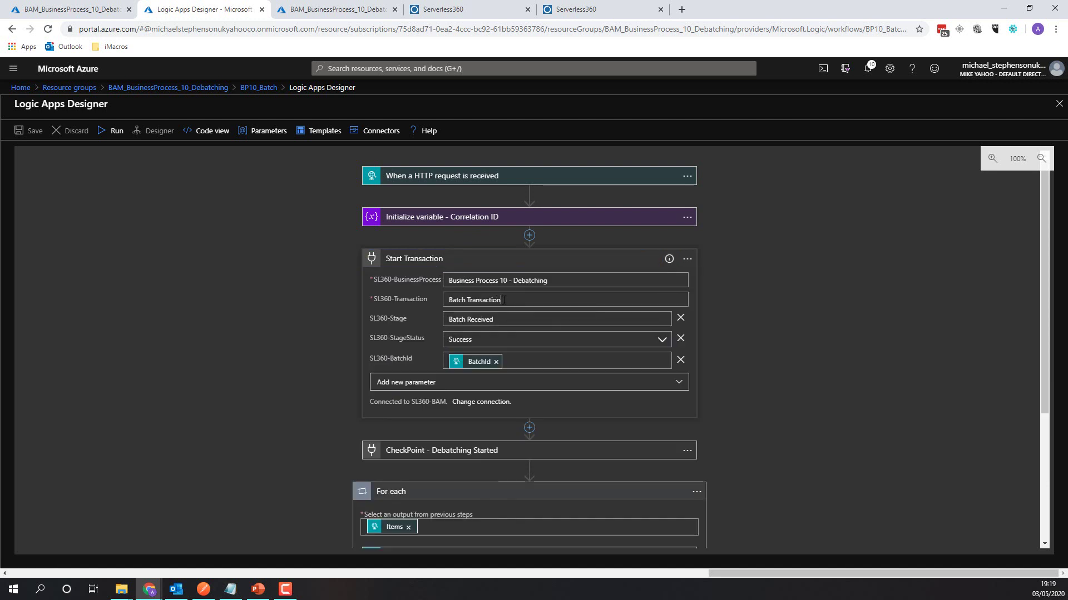
drag(504, 301, 445, 299)
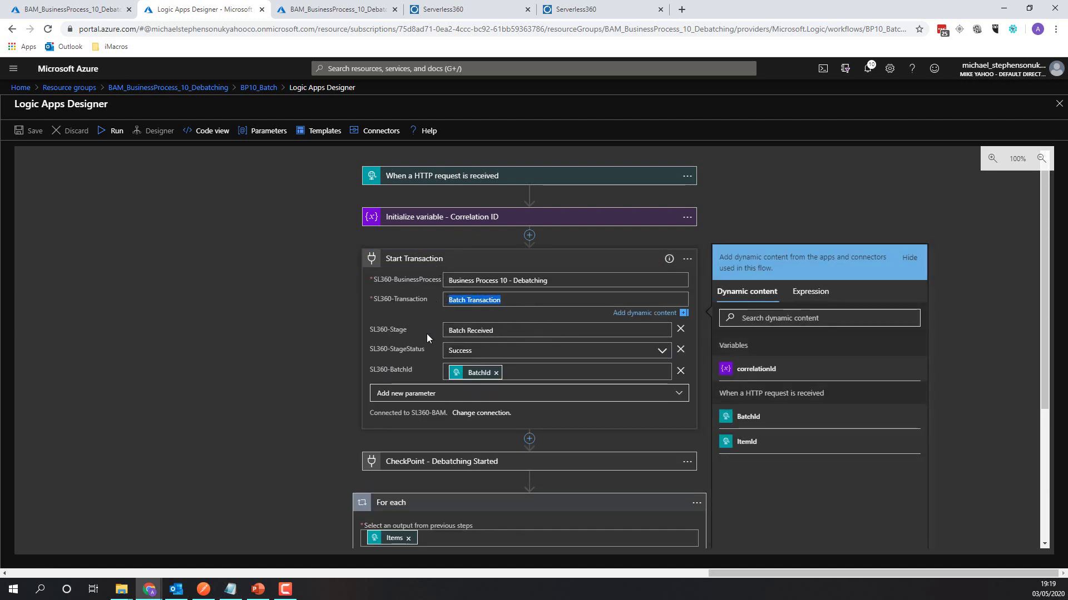
scroll(434, 328, down, 2)
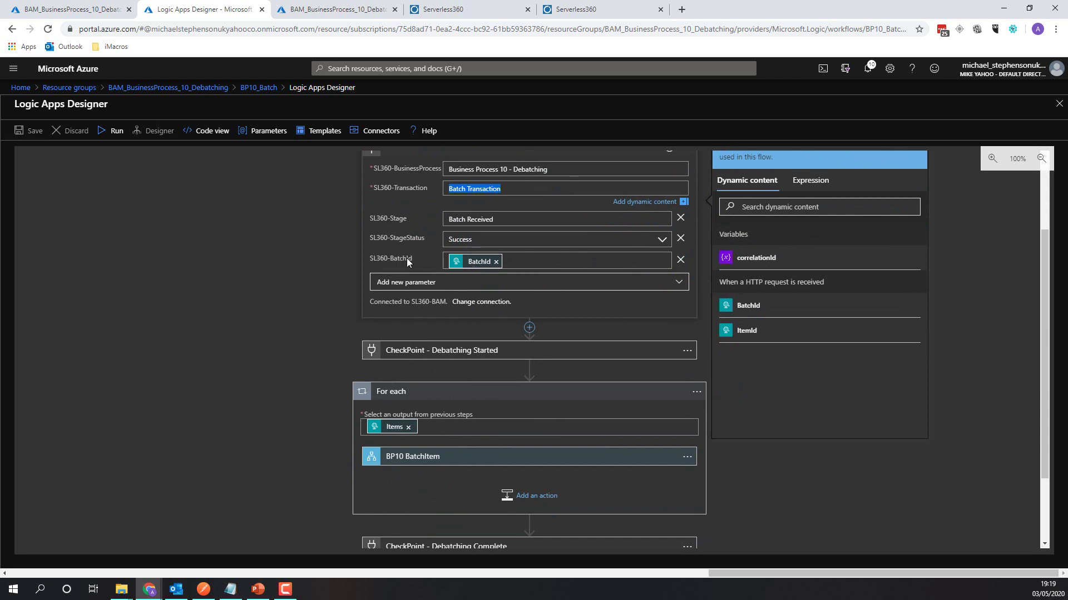
click(434, 359)
scroll(312, 276, down, 2)
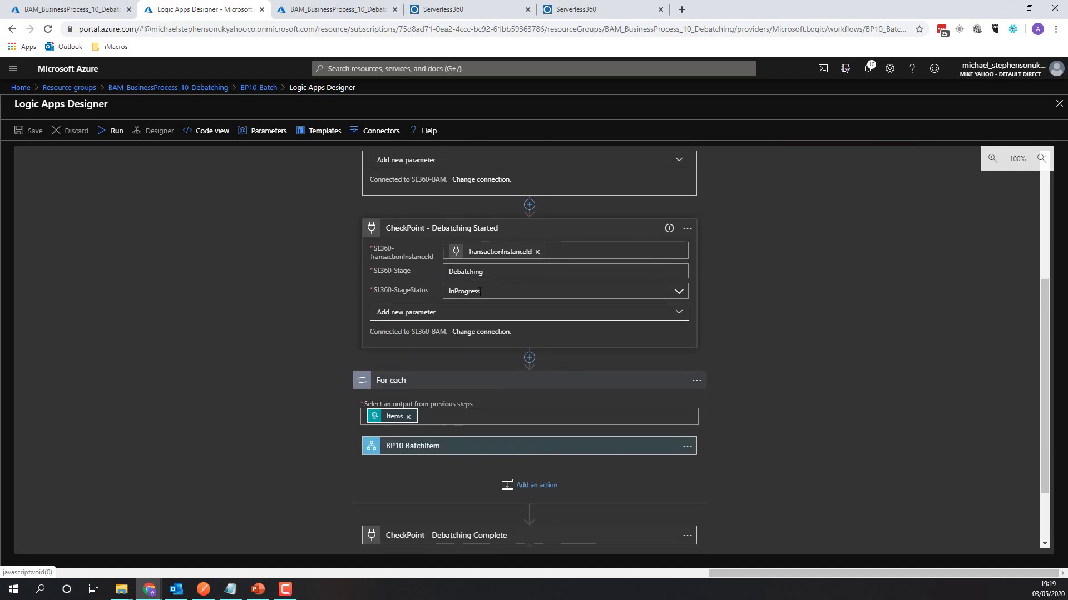
double_click(412, 290)
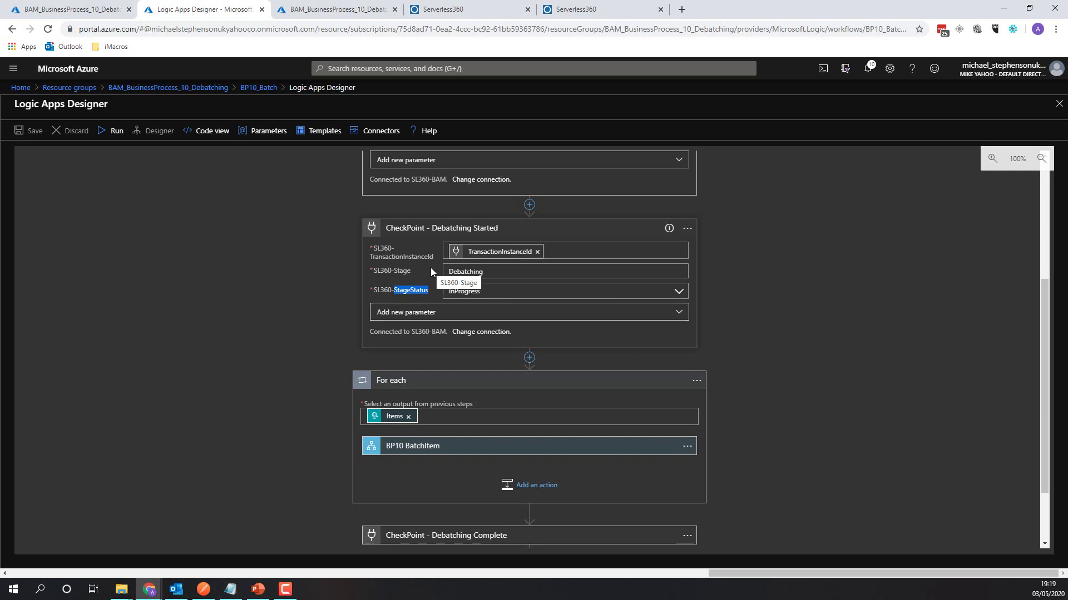
Inspect the parameters passed to the BP10 BatchItem call inside the For each loop, and collapse the action again
scroll(296, 364, down, 2)
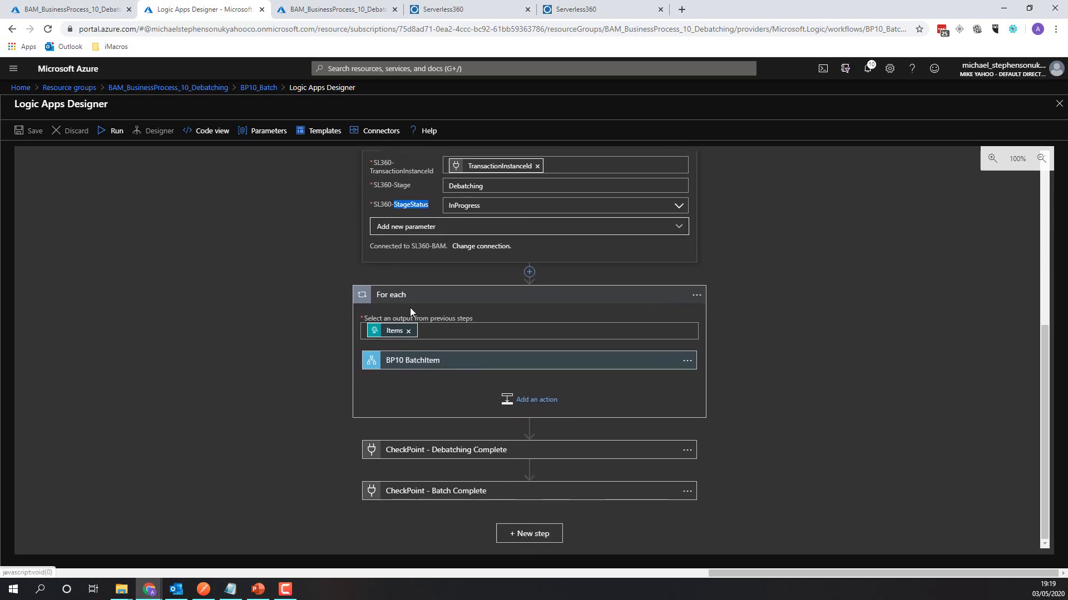
click(442, 366)
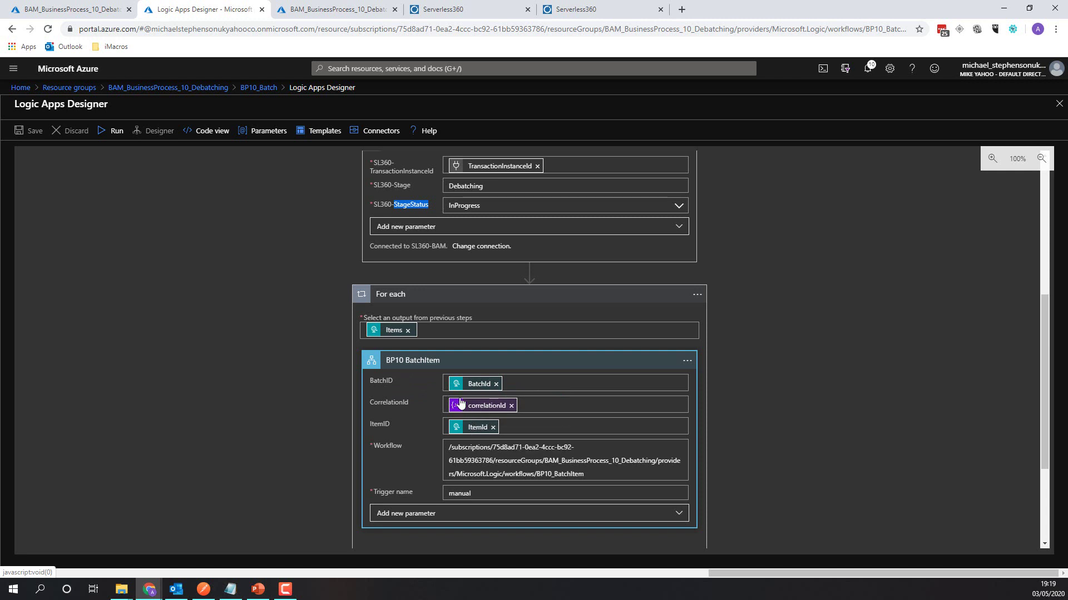
click(421, 367)
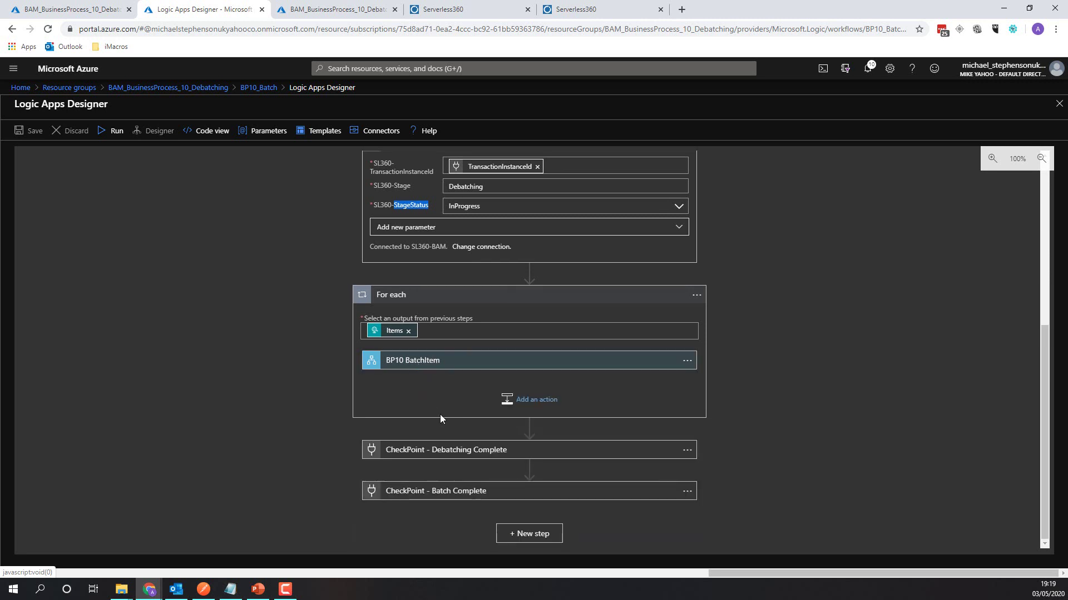
Expand and review the stage and status settings of the CheckPoint - Debatching Complete and CheckPoint - Batch Complete actions
click(433, 450)
scroll(342, 392, down, 3)
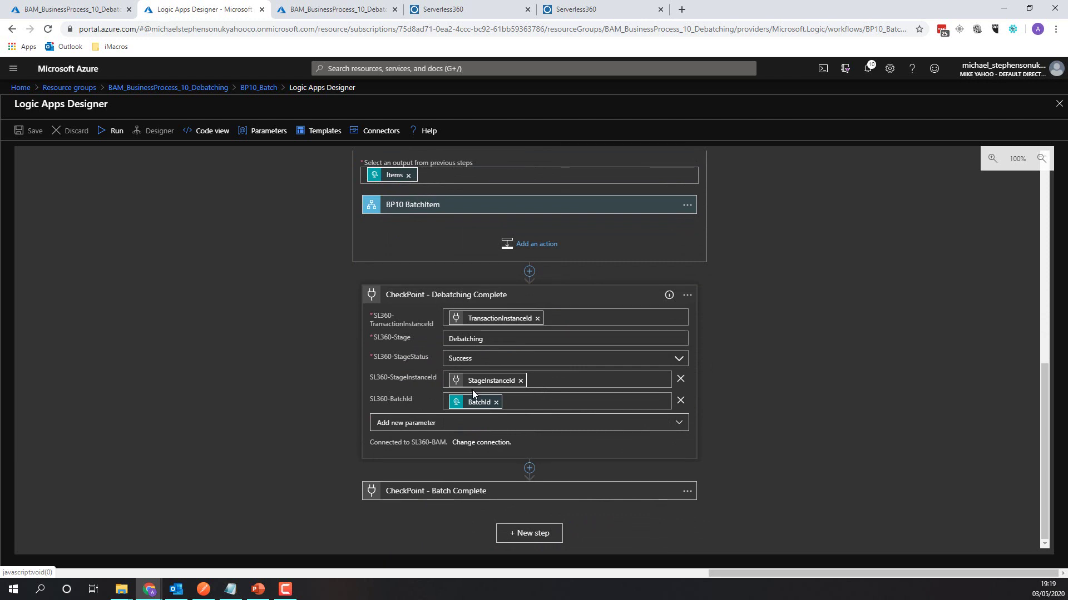
double_click(467, 340)
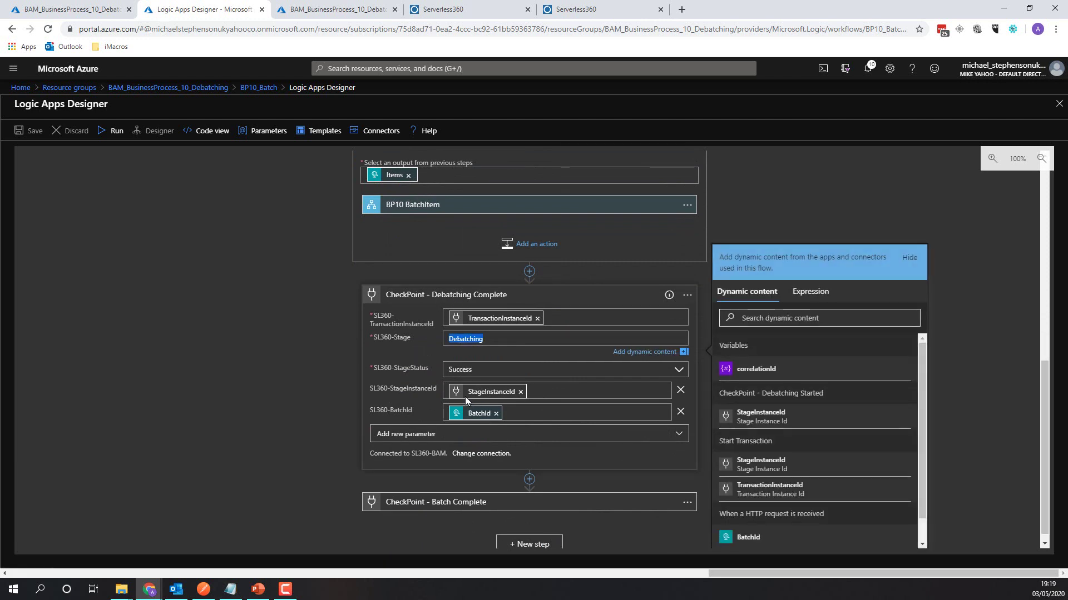
double_click(410, 370)
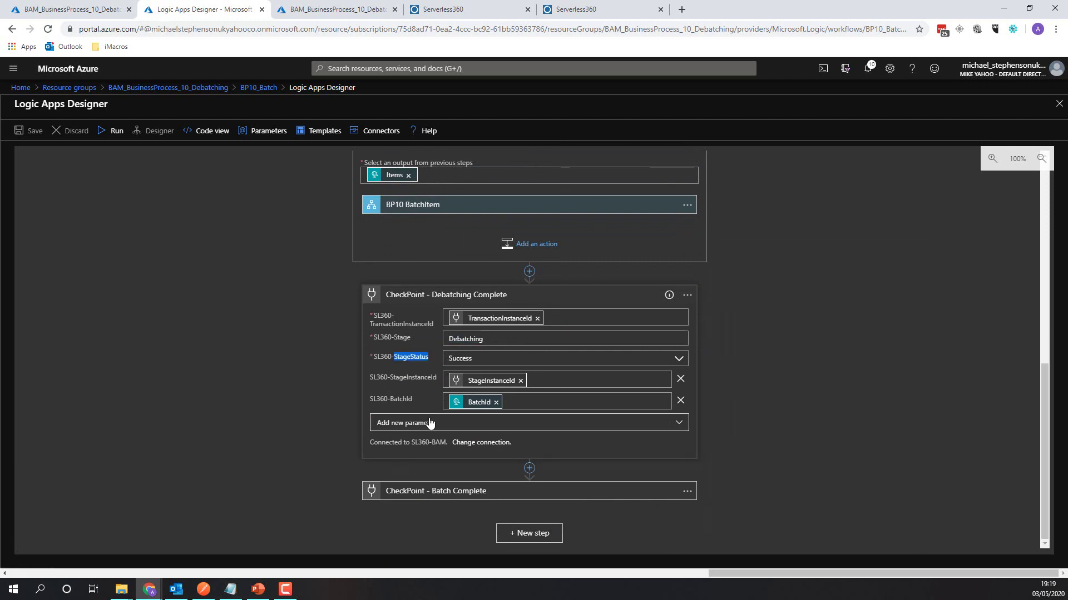
click(417, 492)
scroll(343, 398, down, 3)
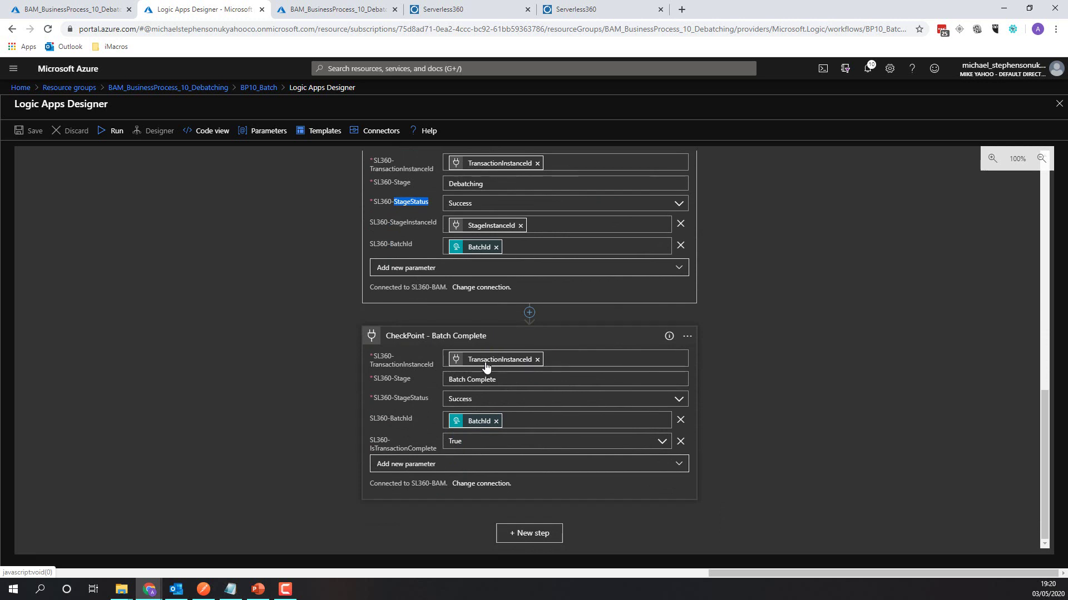
mouse_move(498, 366)
Open the BP10_BatchItem logic app from the BAM_BusinessProcess_10_Debatching resource group in the Logic Apps Designer
click(336, 9)
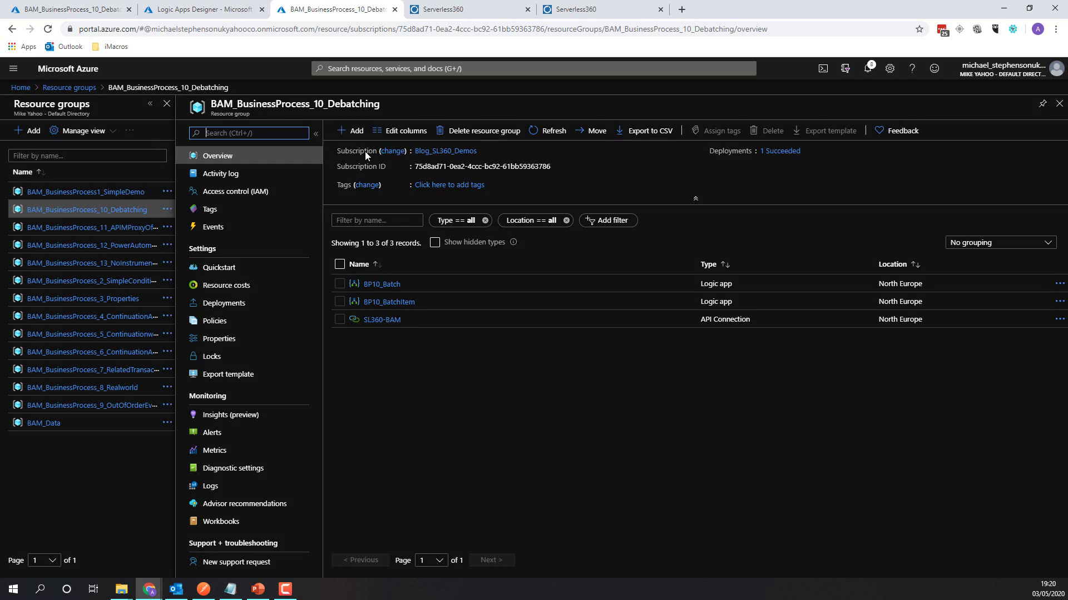
click(384, 303)
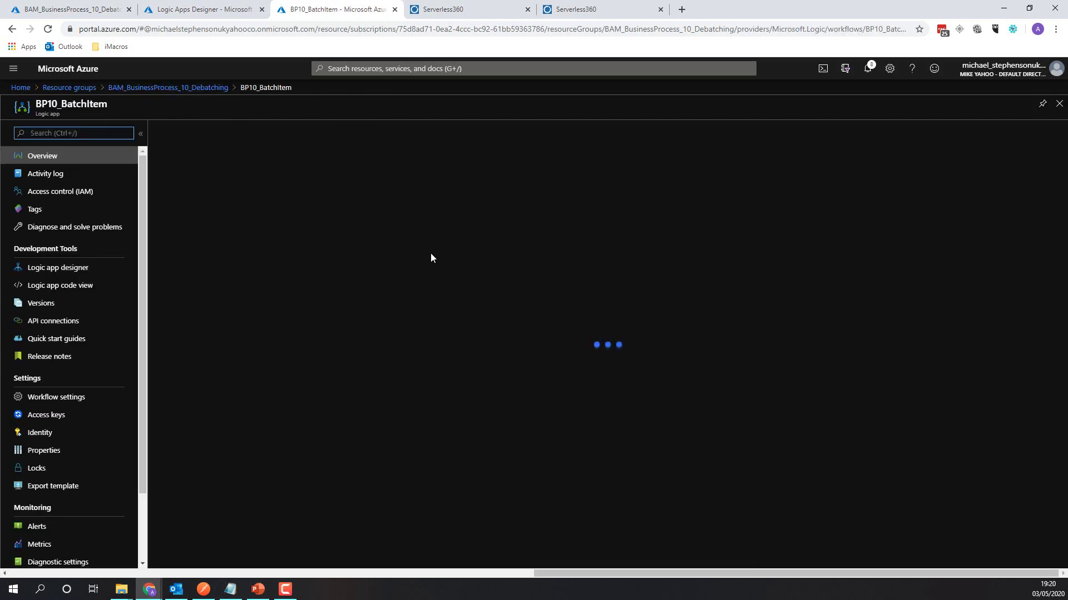
click(282, 142)
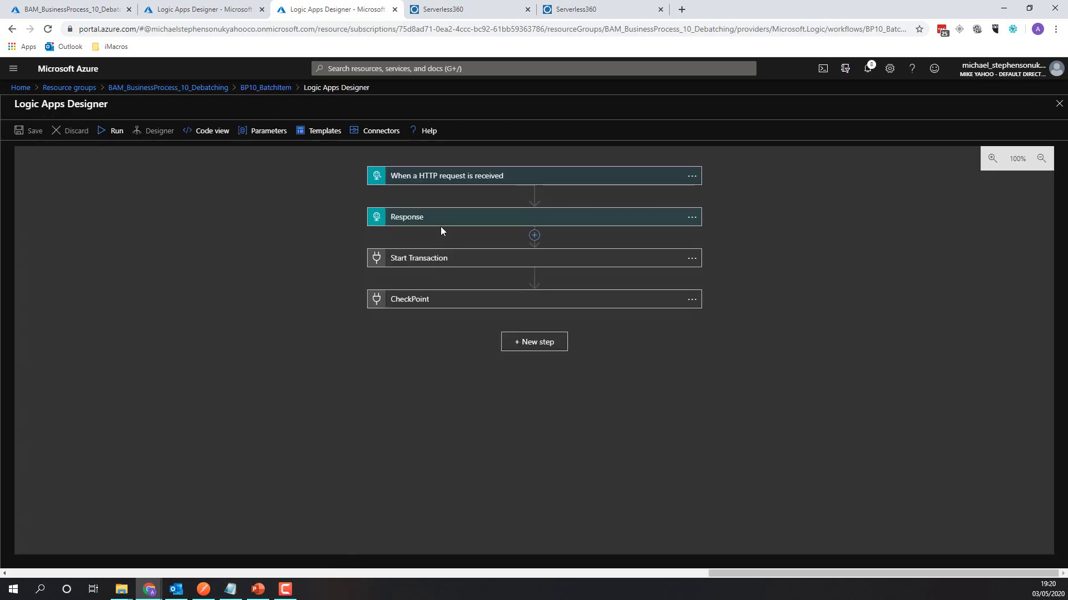
Expand and review the settings of BP10_BatchItem's Start Transaction and CheckPoint actions
click(445, 264)
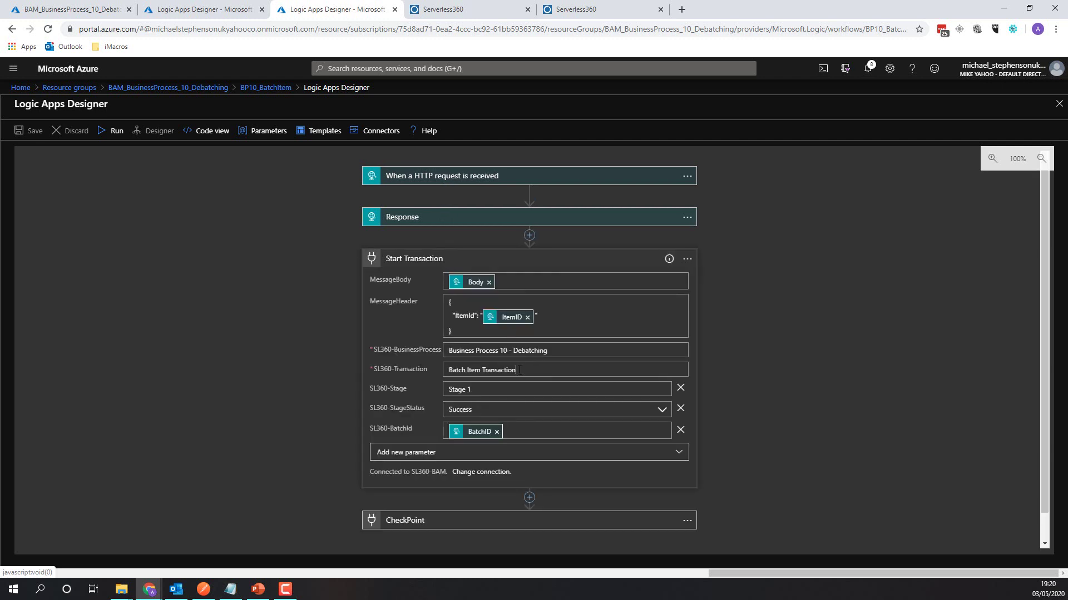
drag(518, 371, 437, 370)
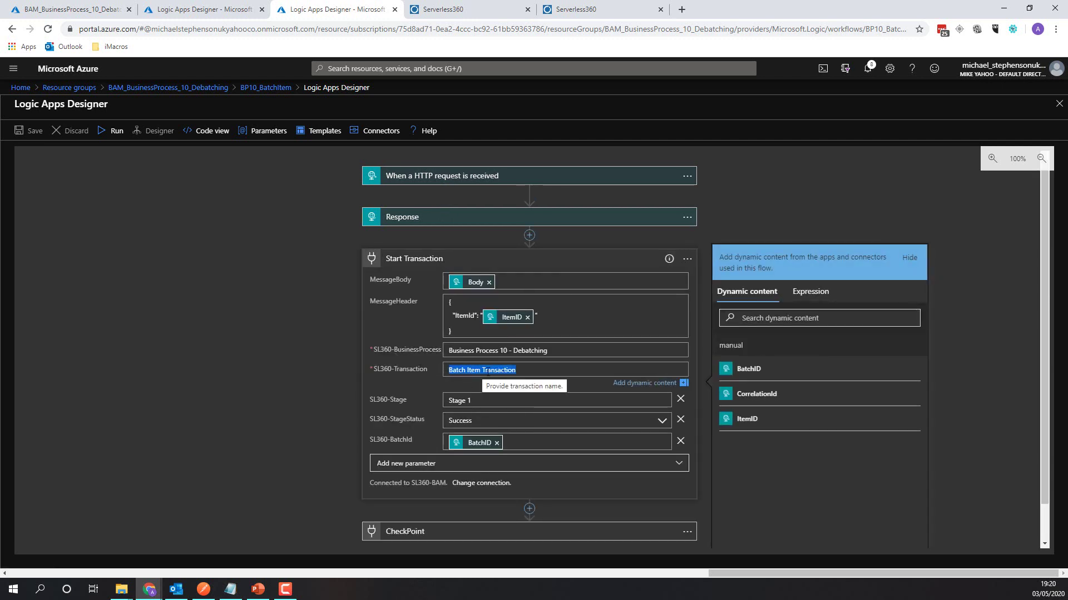
scroll(500, 325, down, 1)
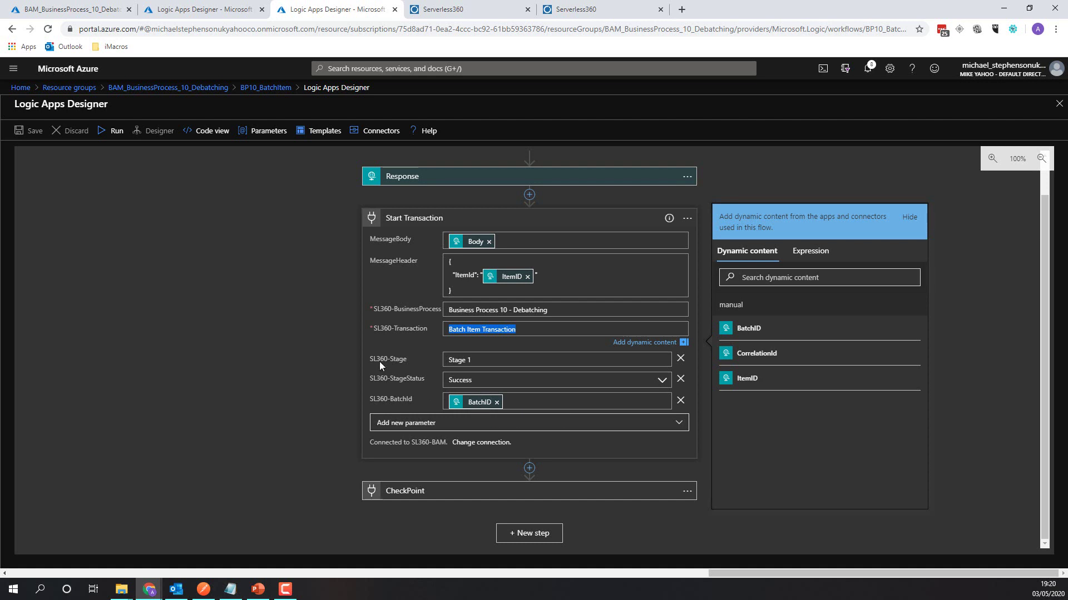
click(414, 492)
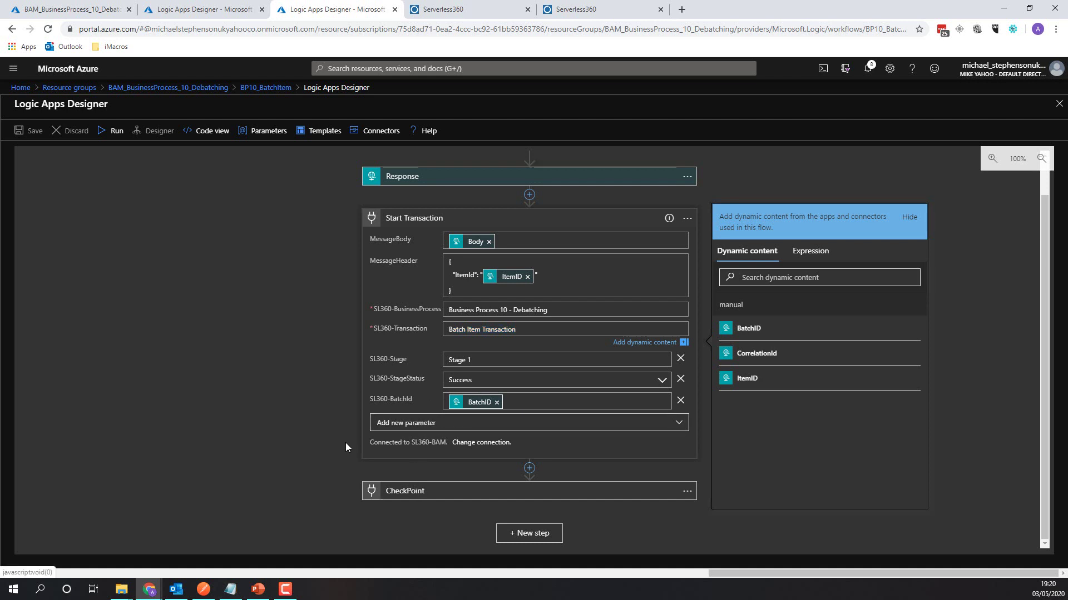
scroll(269, 383, down, 3)
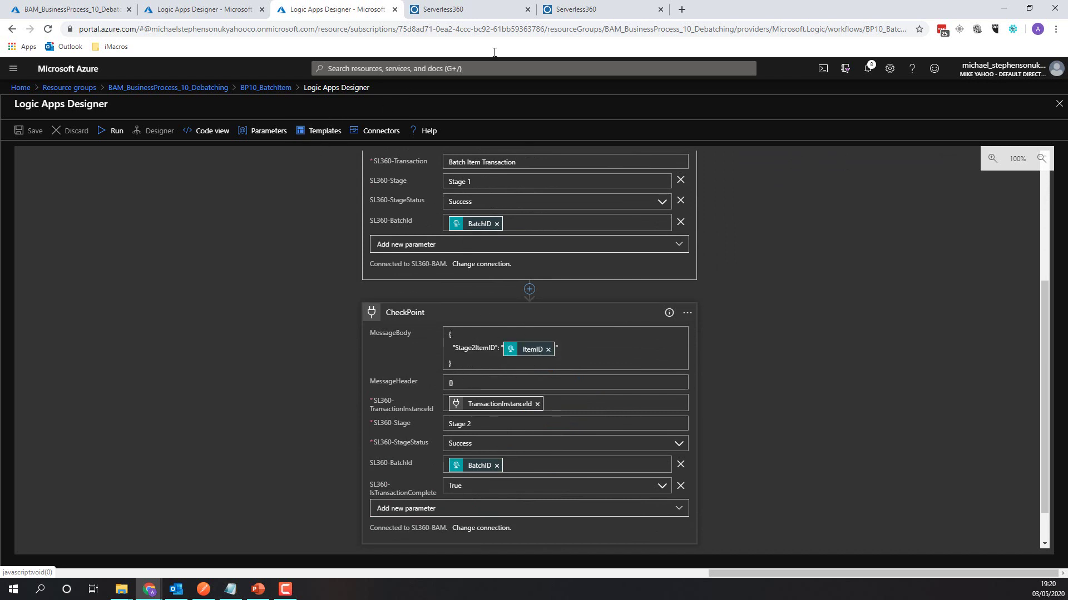
Check the Business Process 10 BAM page in Serverless360, and examine the Demo 10 request body in Postman
click(594, 11)
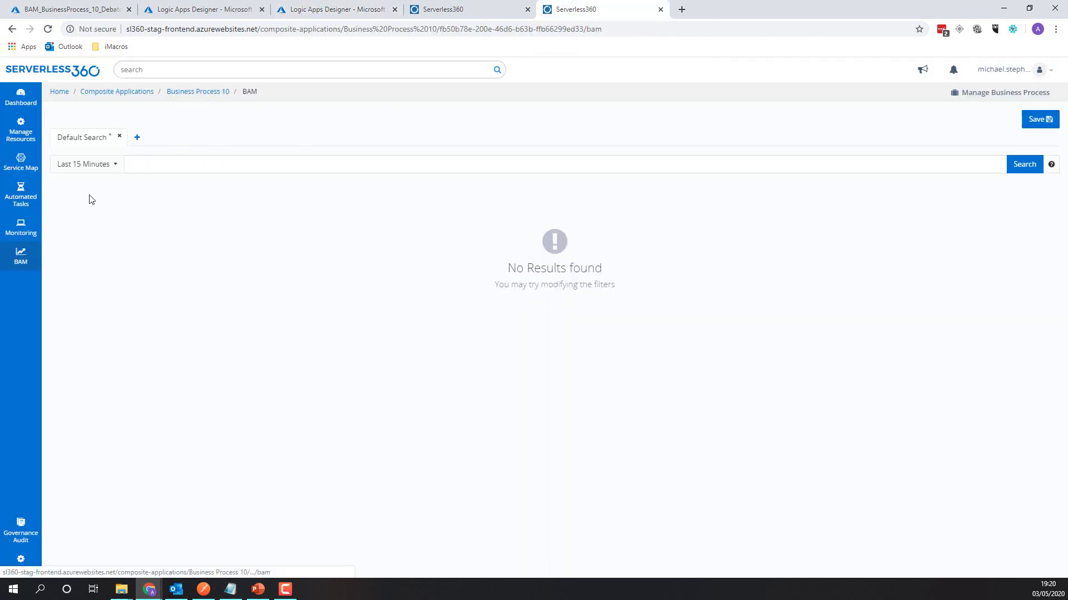
key(alt+Tab)
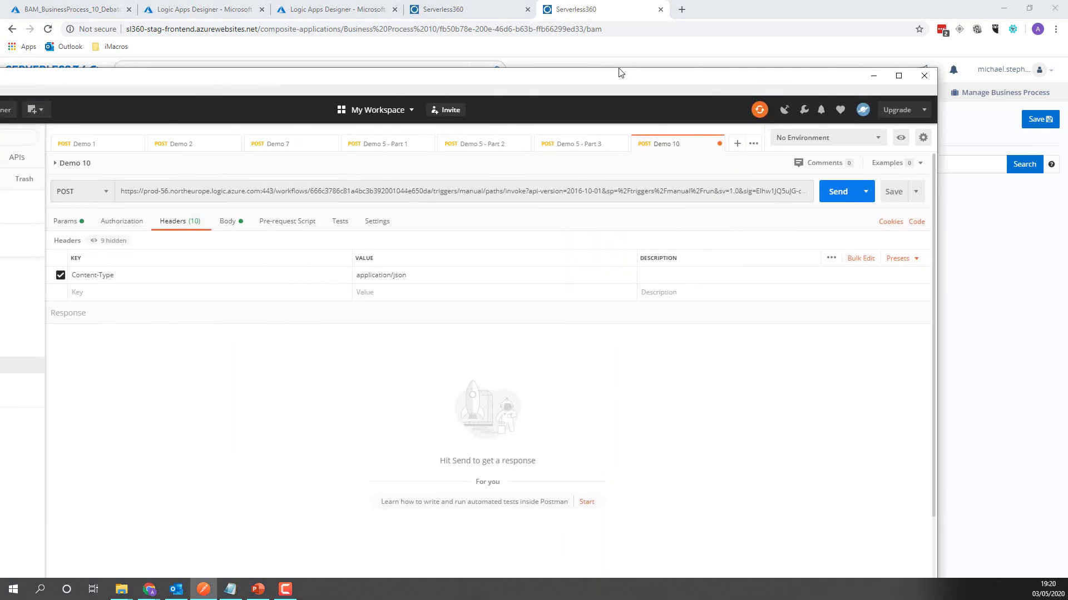
click(335, 187)
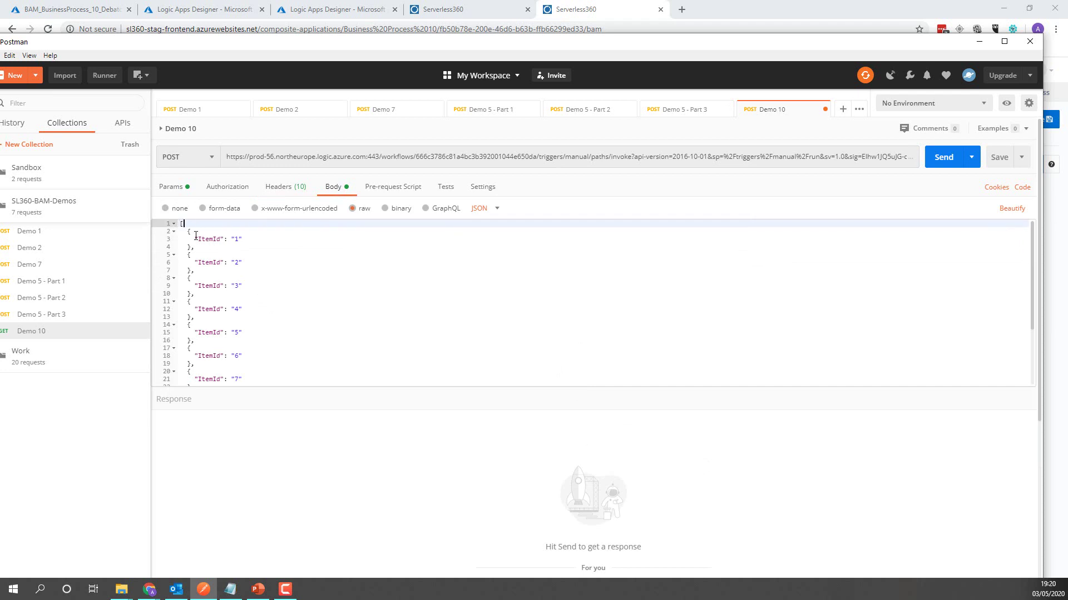
scroll(191, 228, down, 10)
scroll(214, 260, up, 5)
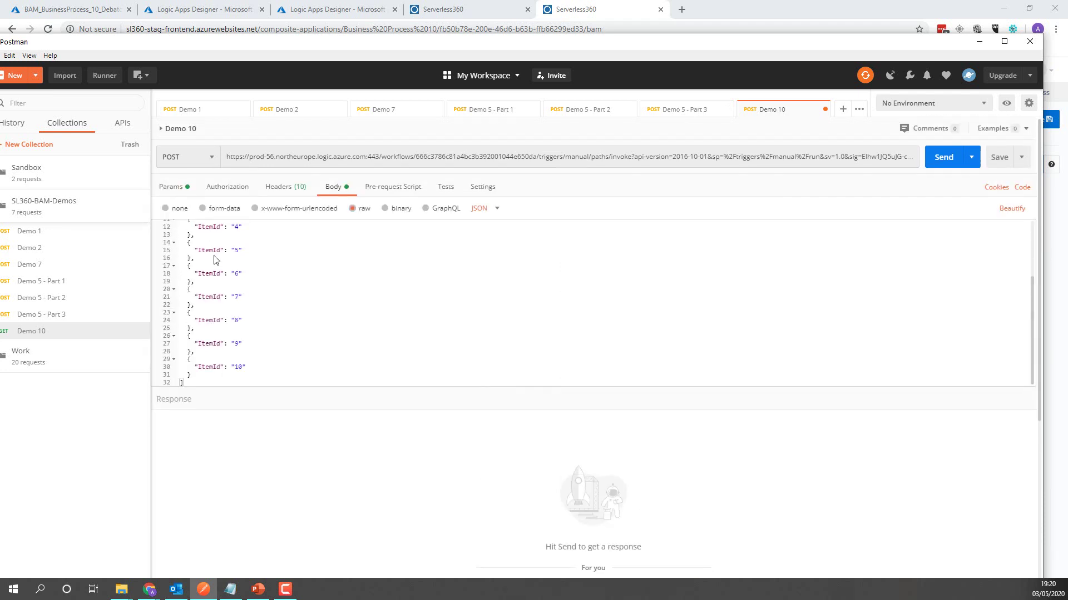
scroll(212, 257, up, 3)
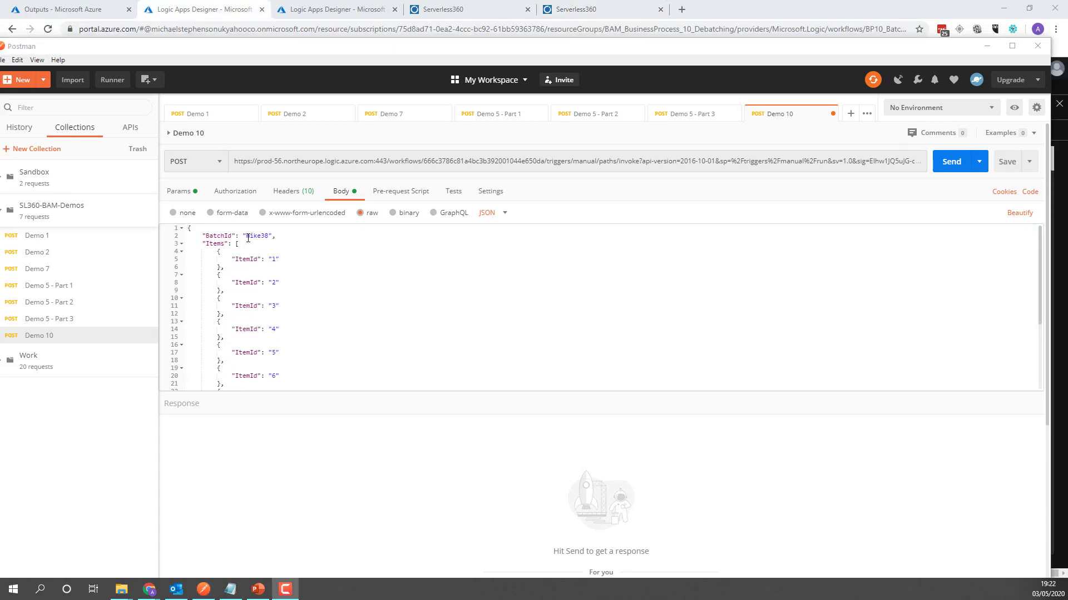
Review the BatchId value and the whole Items array in the Demo 10 request body
double_click(248, 236)
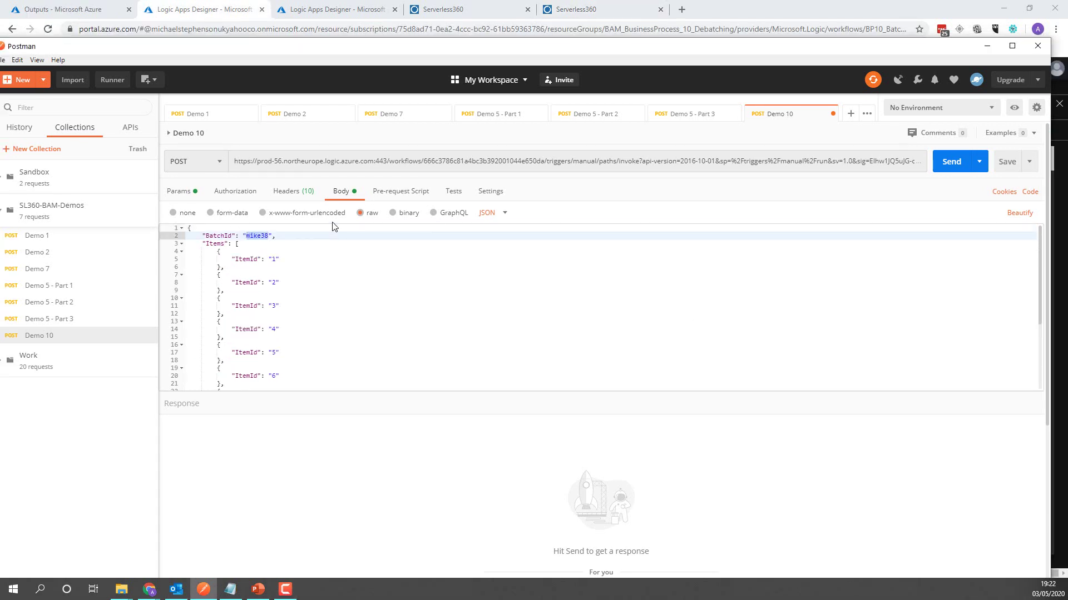
text(Mik)
drag(206, 246, 223, 343)
scroll(279, 333, down, 5)
click(279, 359)
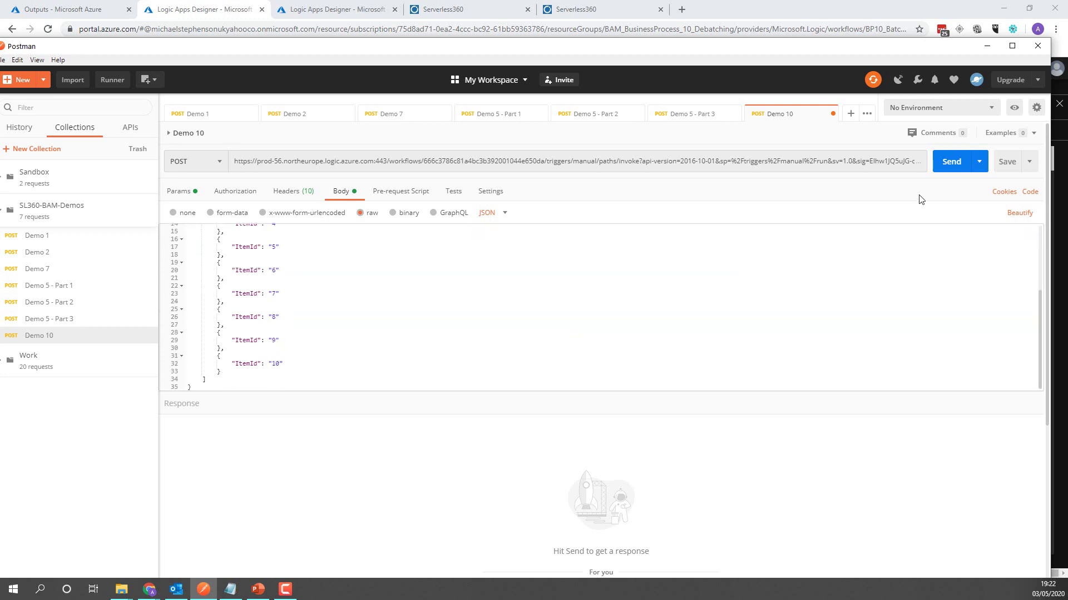
Send the Demo 10 POST request to the batch logic app and return to the browser
click(954, 162)
drag(560, 53, 497, 55)
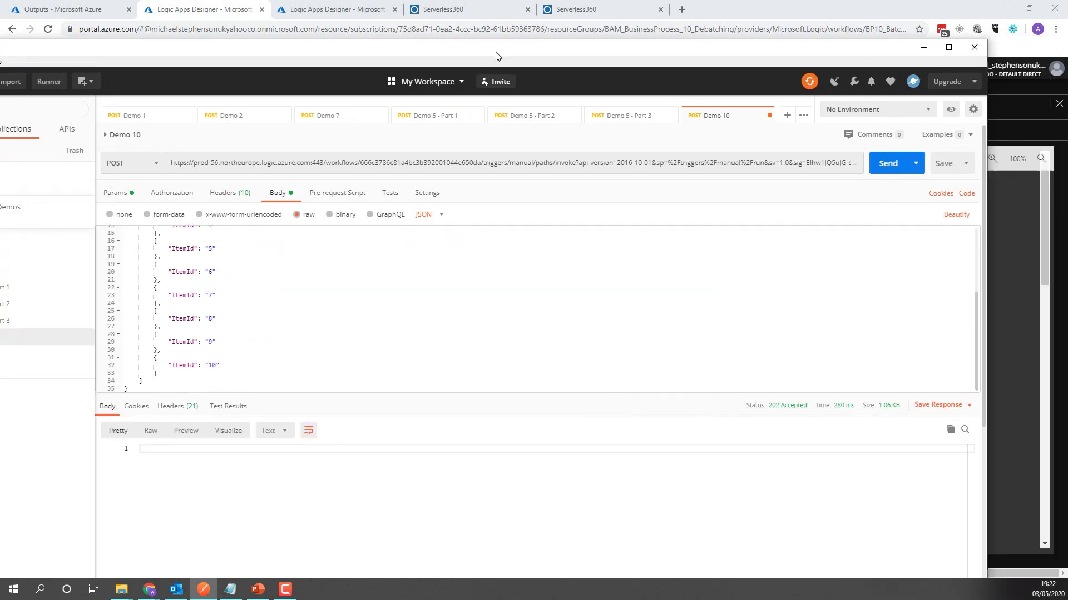
key(ctrl+super+Right)
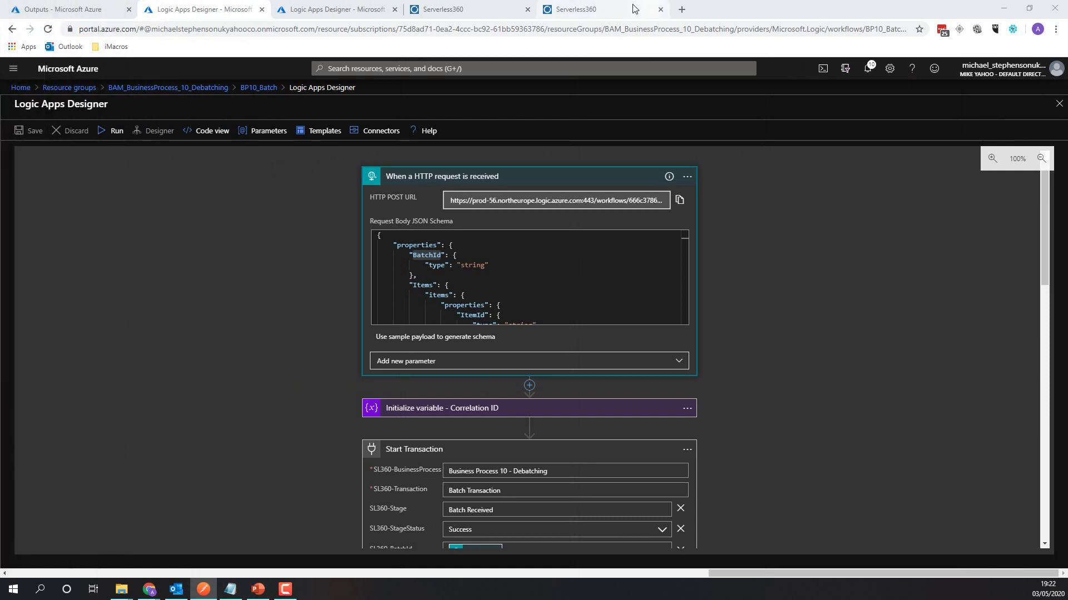
Switch to the Business Process 10 BAM page in Serverless360 and refresh the search for transactions from the last 6 hours
click(633, 9)
click(1013, 167)
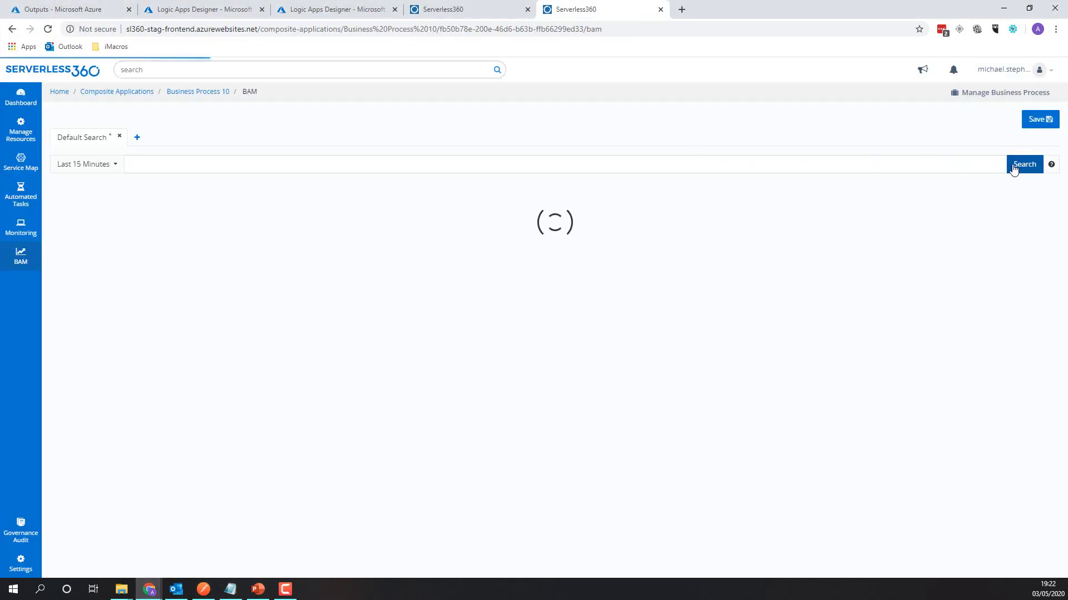
click(1013, 167)
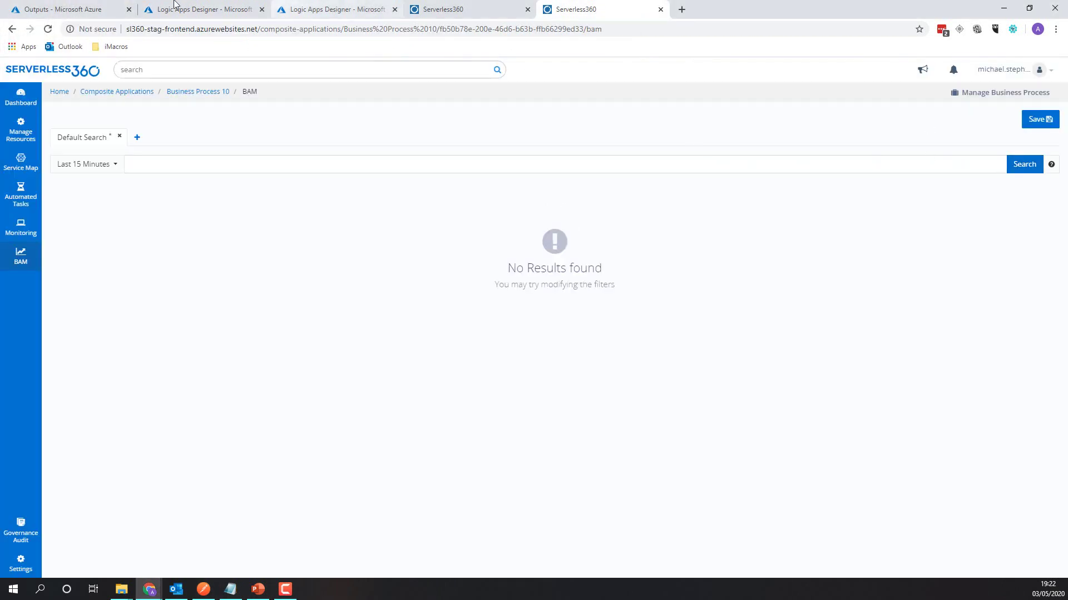
click(1026, 166)
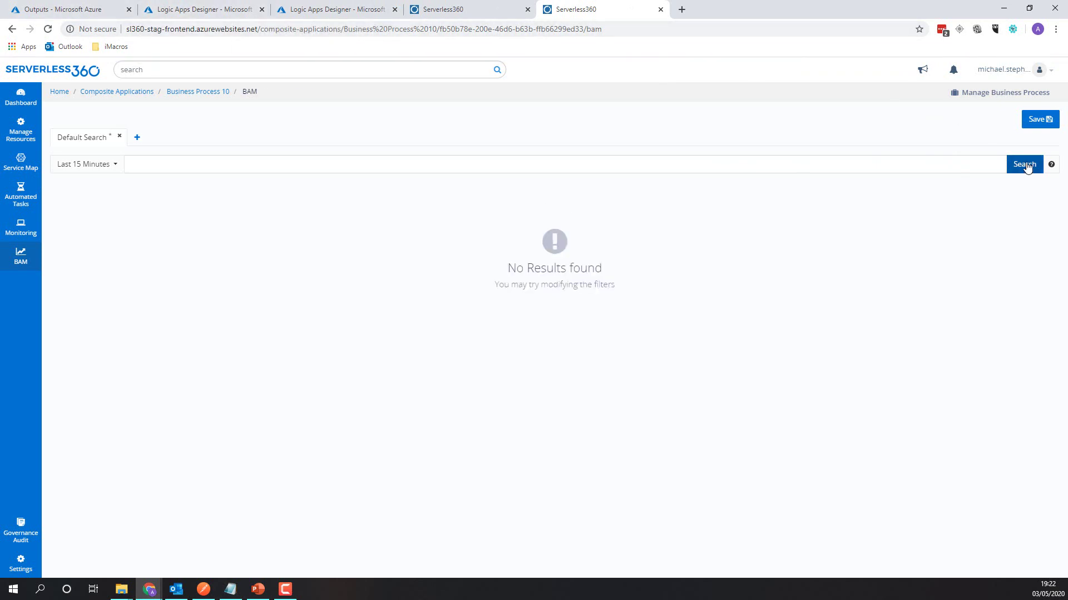
click(1026, 166)
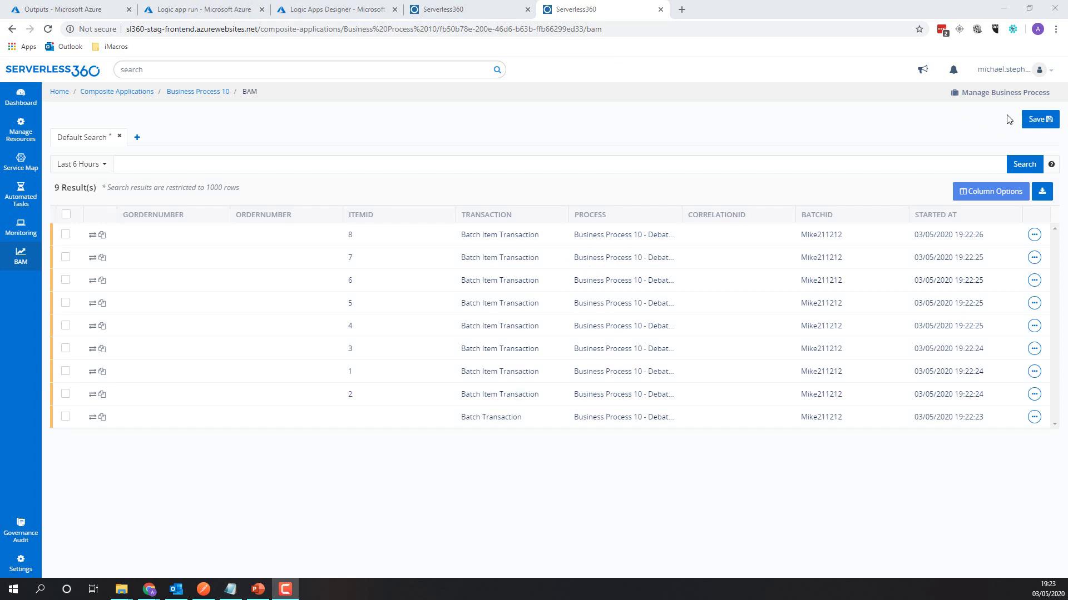
click(1017, 172)
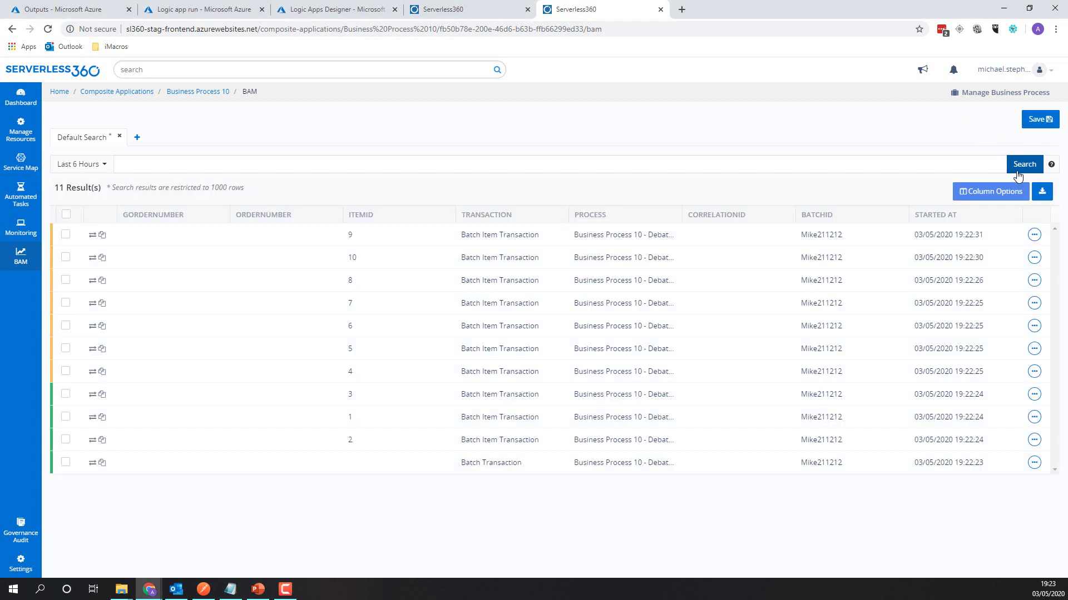
click(1018, 171)
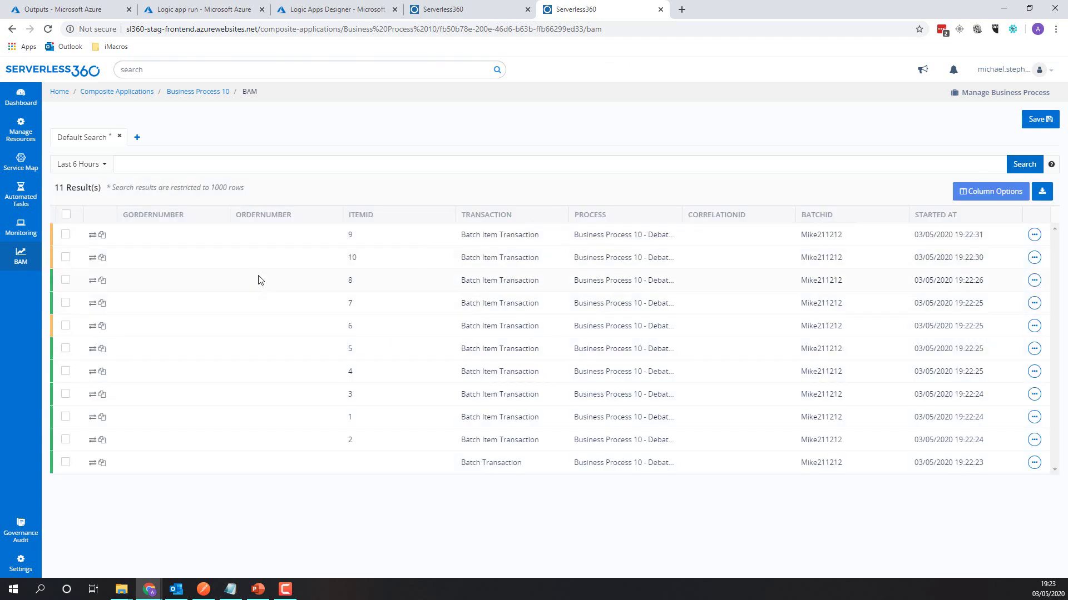
click(1018, 170)
Review the message flow of batch Mike211212's Batch Transaction, and of item 9 including its Stage 2 details
click(762, 465)
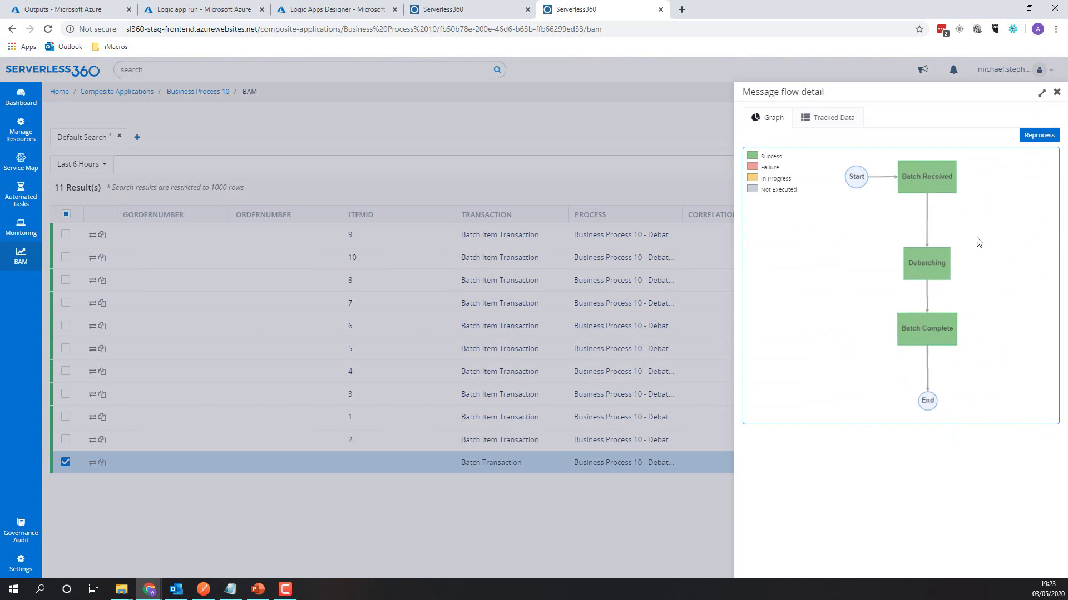
click(1056, 92)
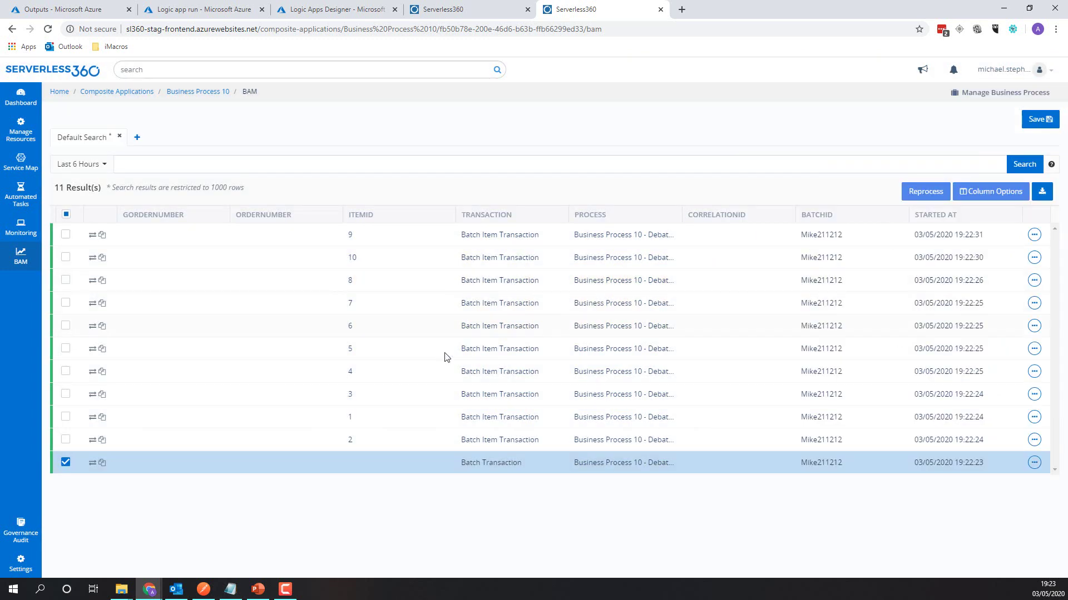
click(367, 240)
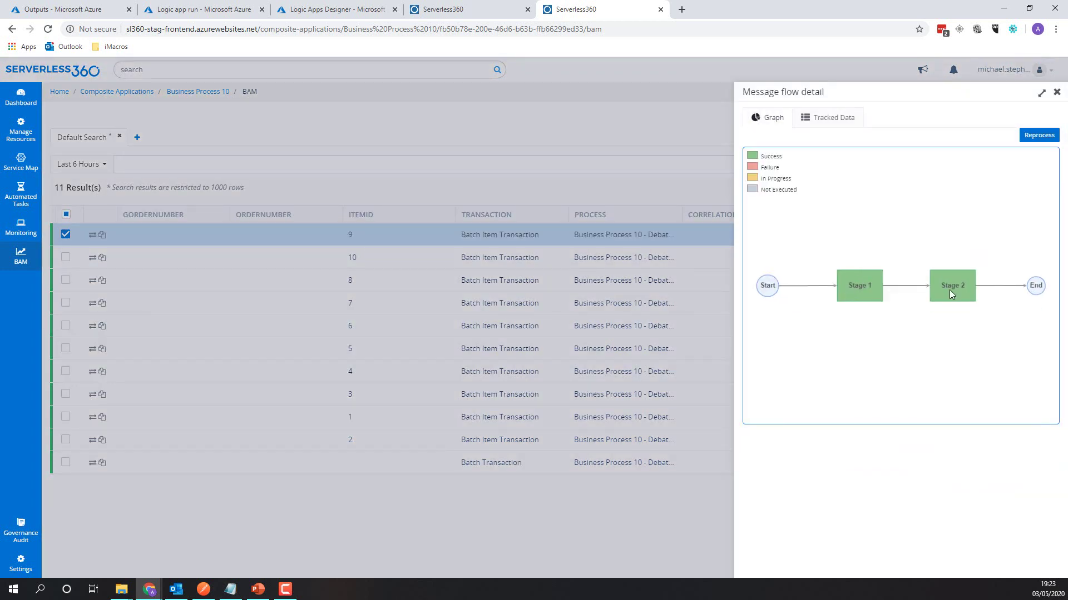
click(949, 286)
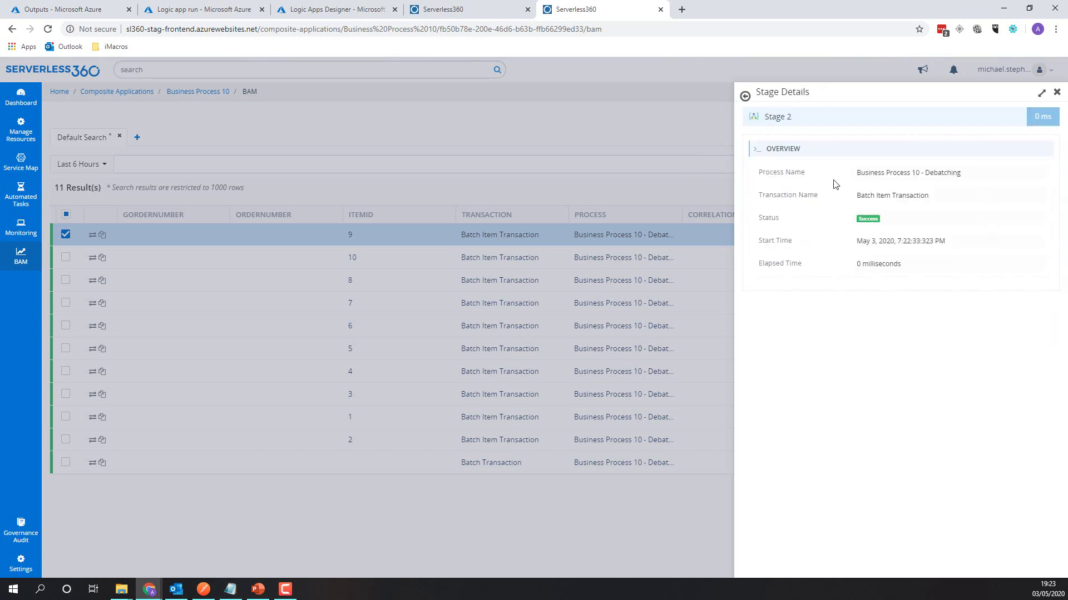
click(745, 96)
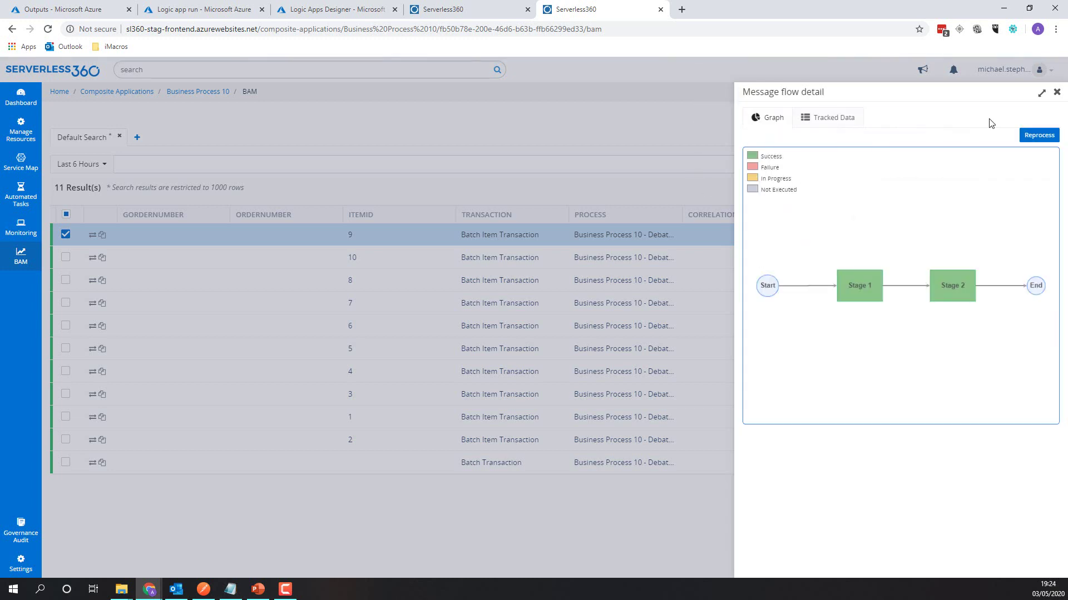
click(688, 266)
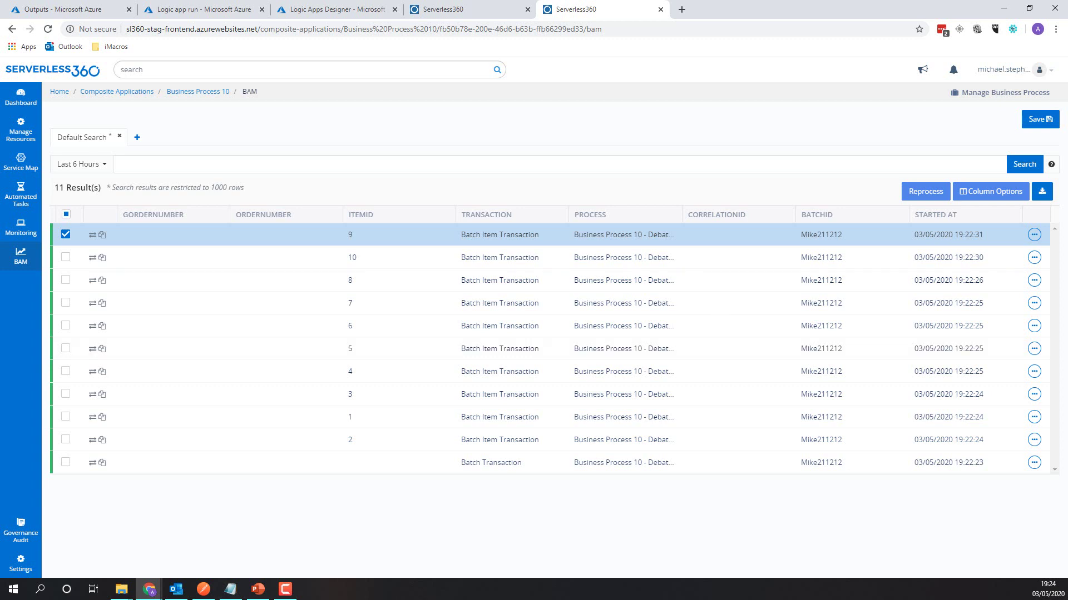
Submit another batch with BatchId 999999 from Postman, and rerun the BAM search in Serverless360
key(alt+Tab)
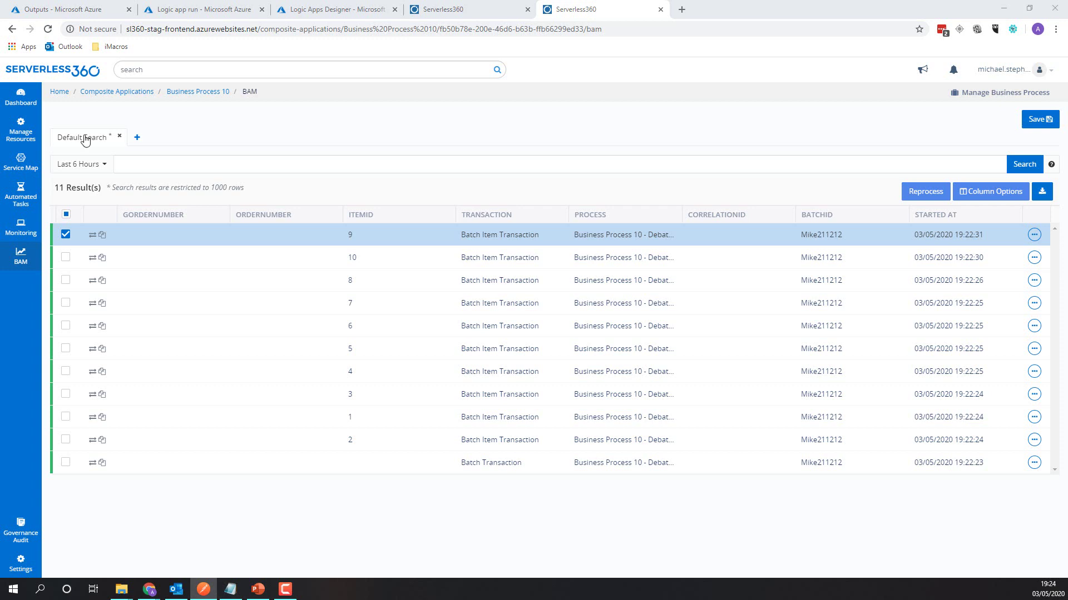
click(1019, 167)
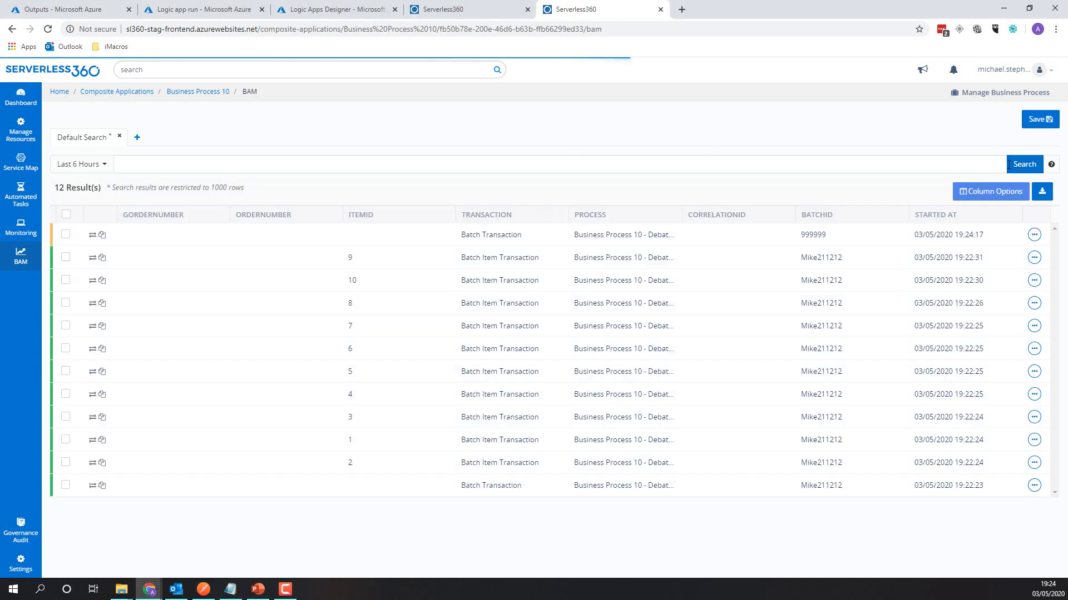
click(1025, 167)
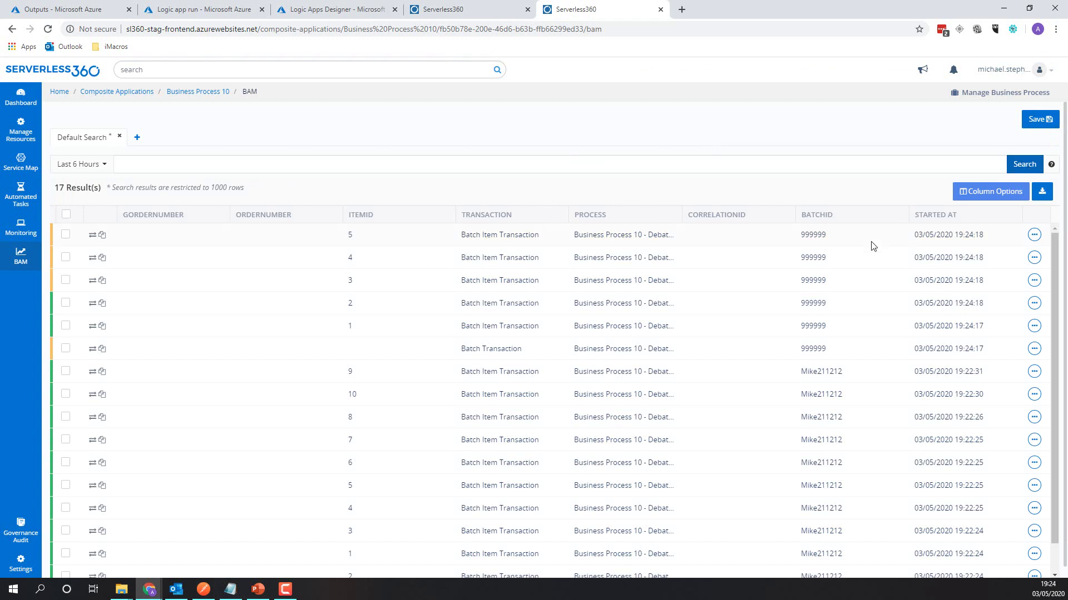
Review the message flow of batch 999999's Batch Transaction, and refresh the search to check its item transactions
click(825, 348)
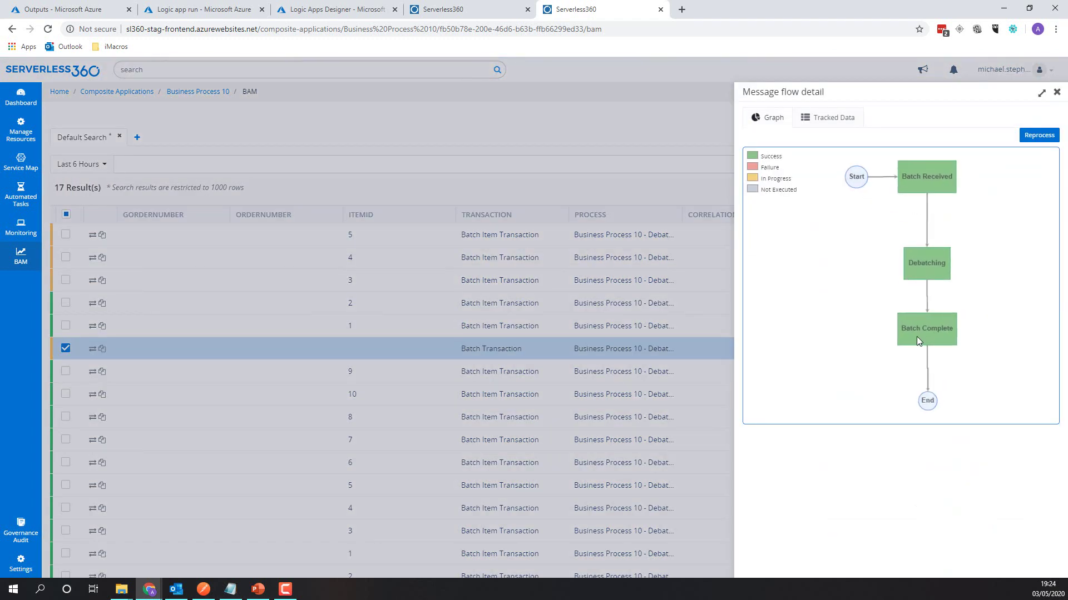
click(1056, 92)
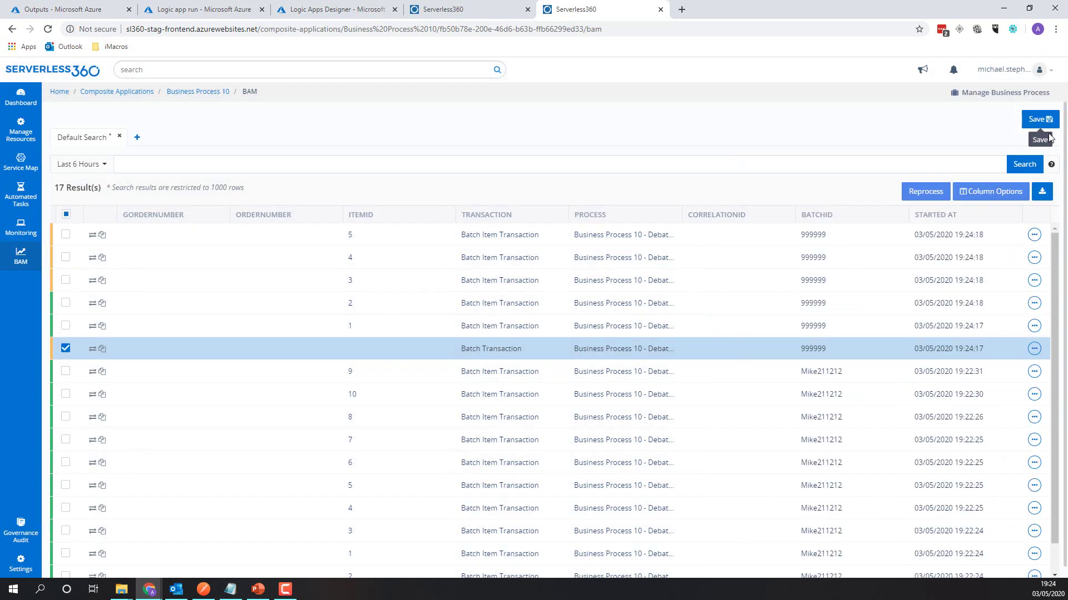
click(1027, 166)
click(1028, 167)
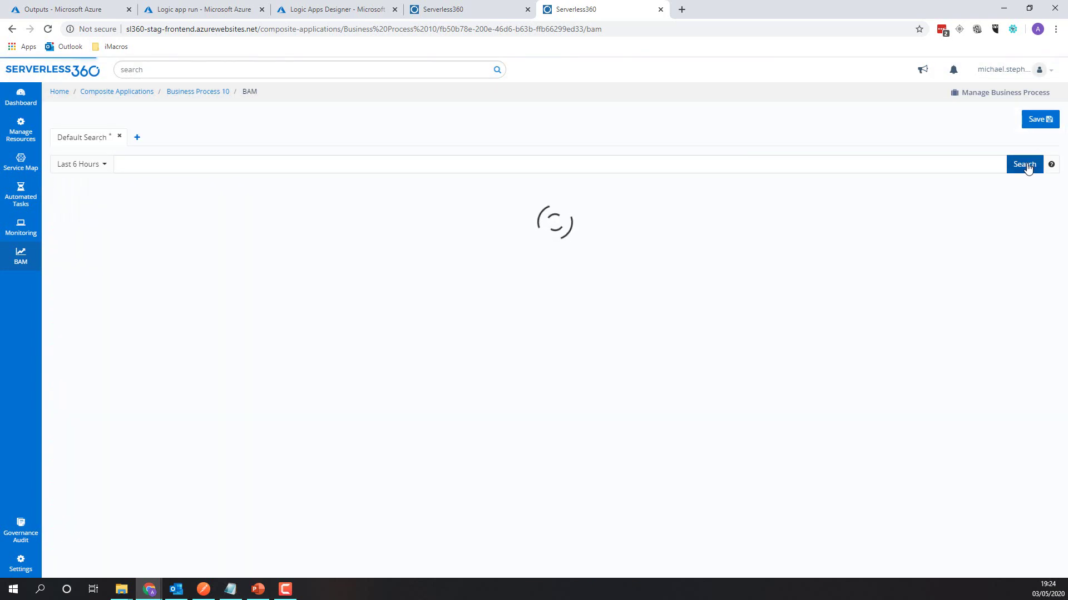
click(1027, 166)
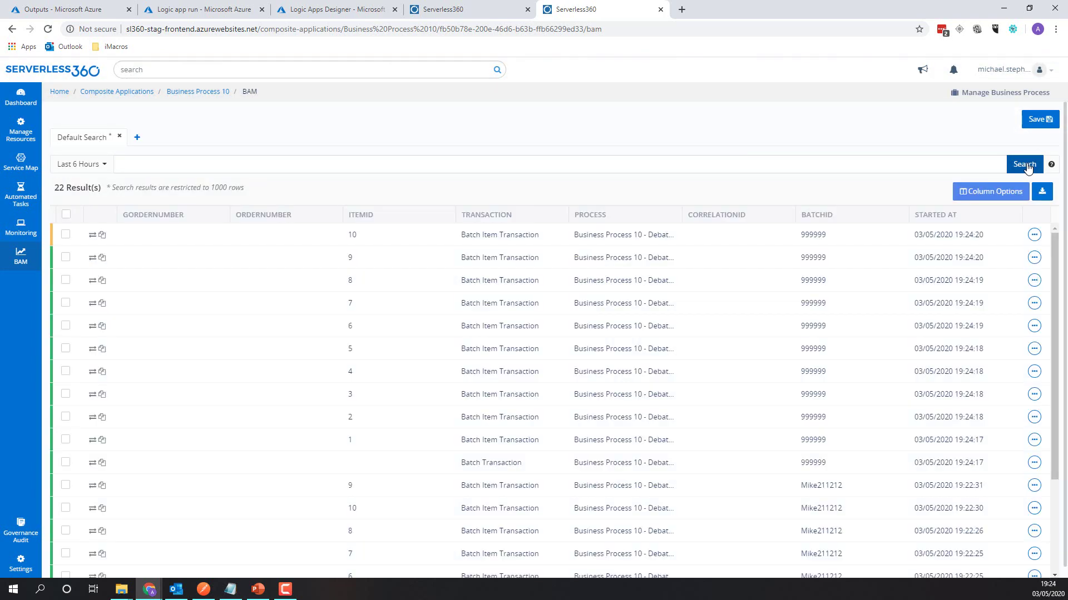
click(1028, 166)
click(1028, 166)
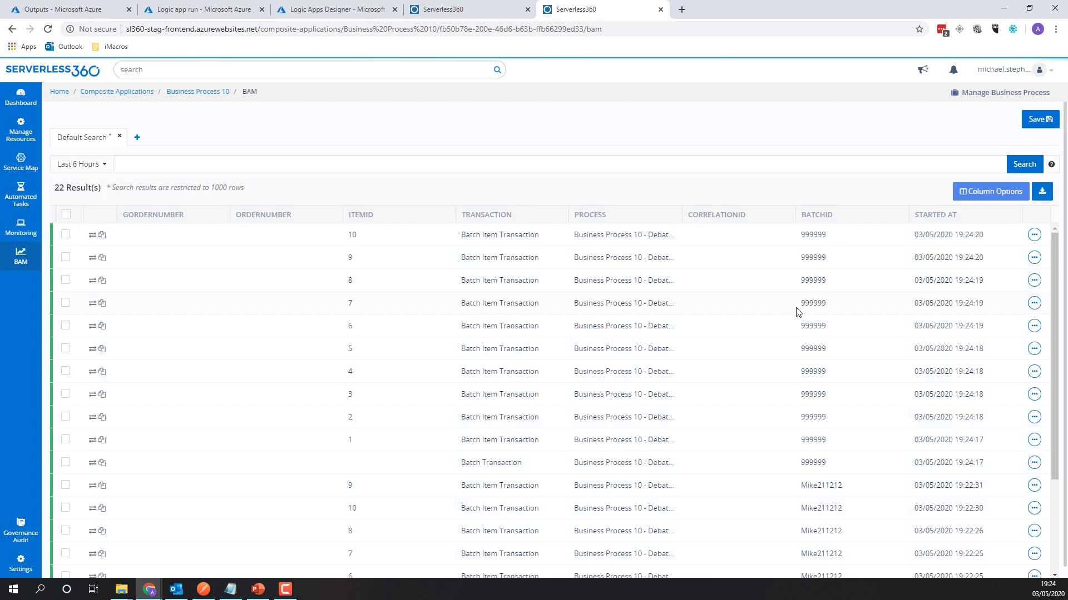
scroll(818, 334, down, 2)
scroll(817, 333, up, 3)
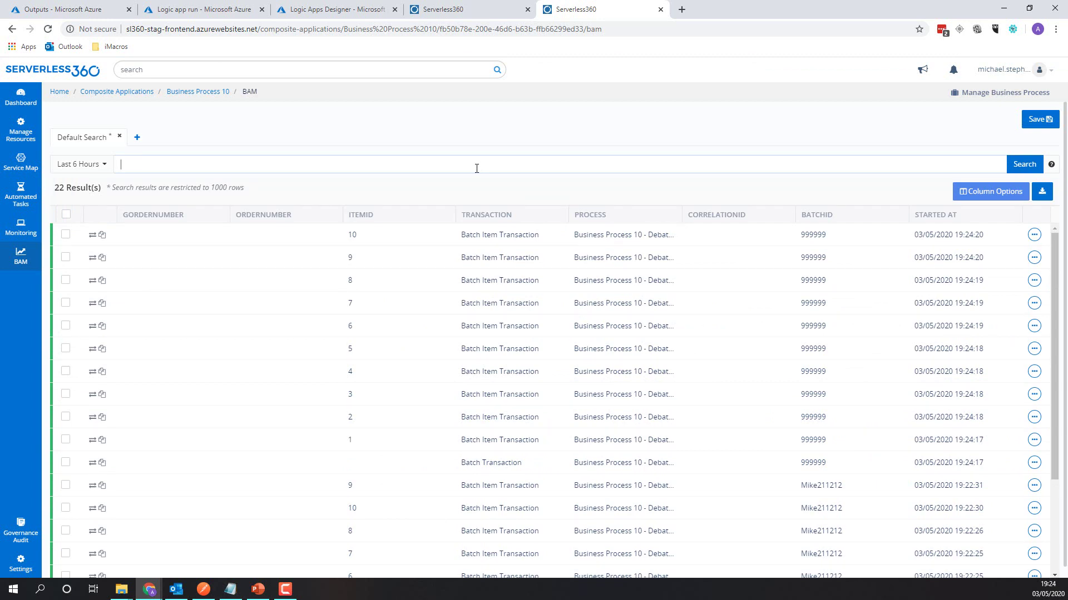
Filter the BAM search with the query BatchId = "999999"
text(bat)
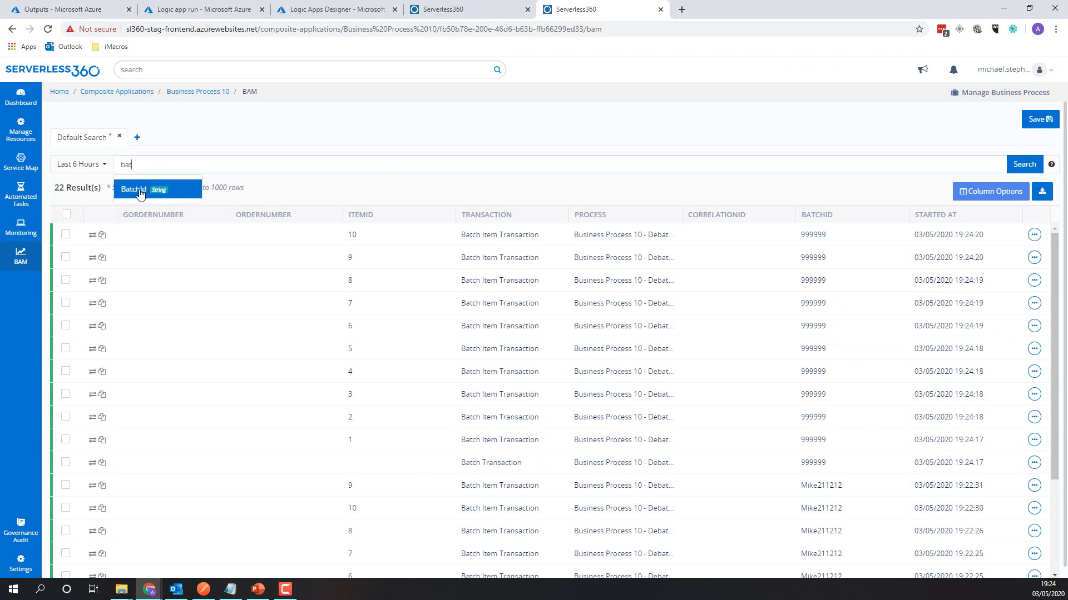
click(140, 190)
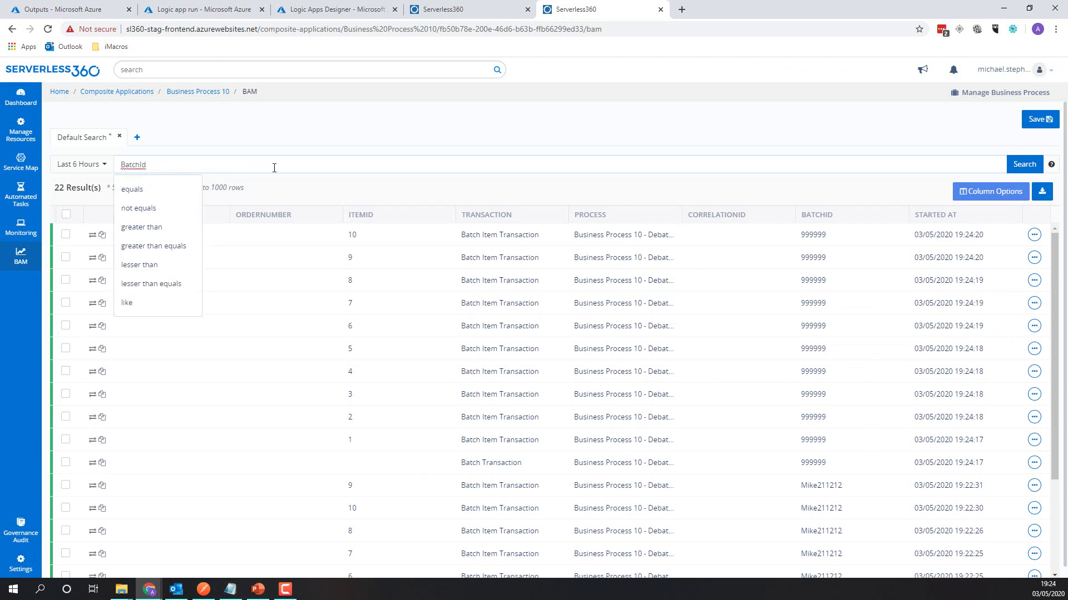
text(=)
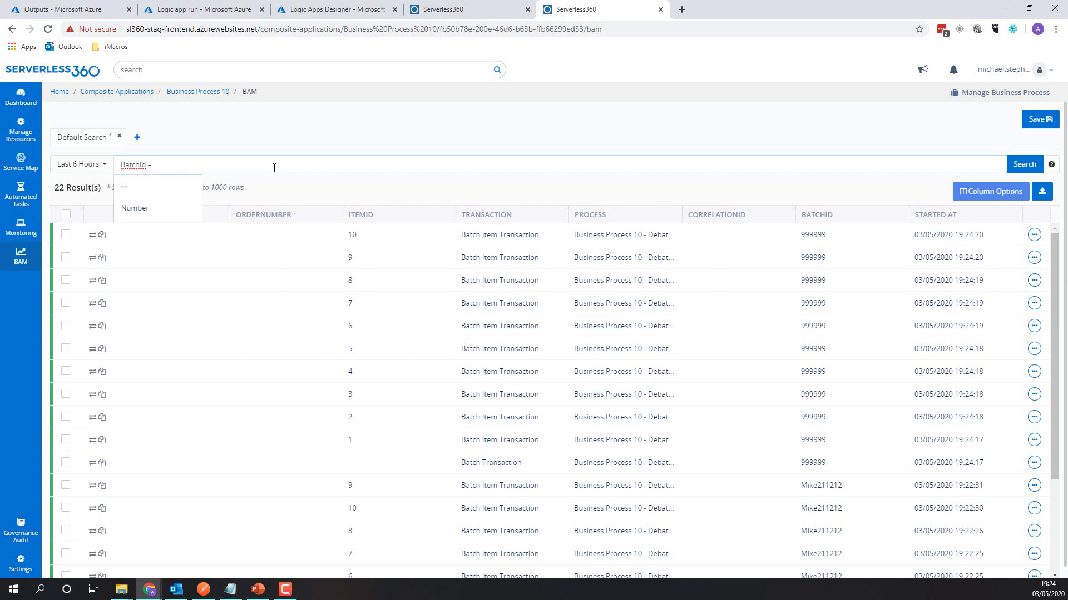
text( "")
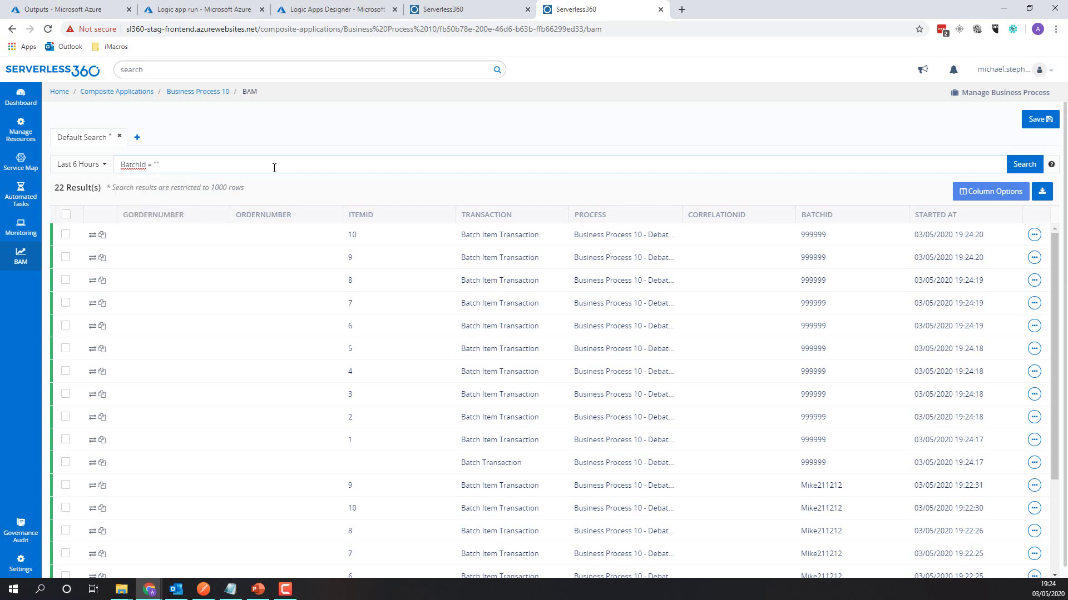
text(999999)
click(1021, 169)
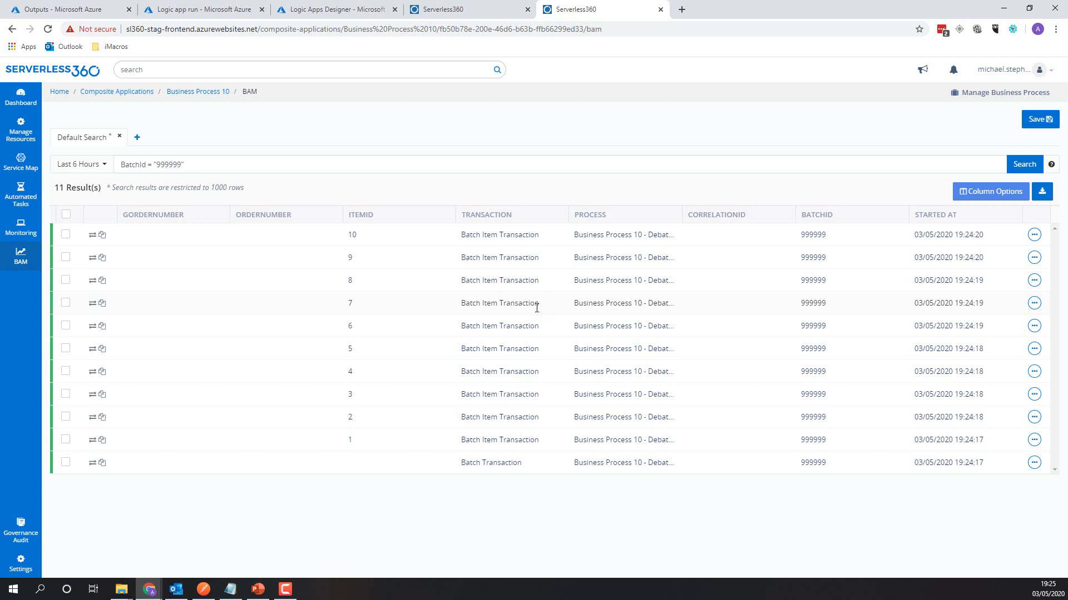
Review the message flow and Stage 1 details of item 7 in the filtered batch, and return to its row
click(611, 303)
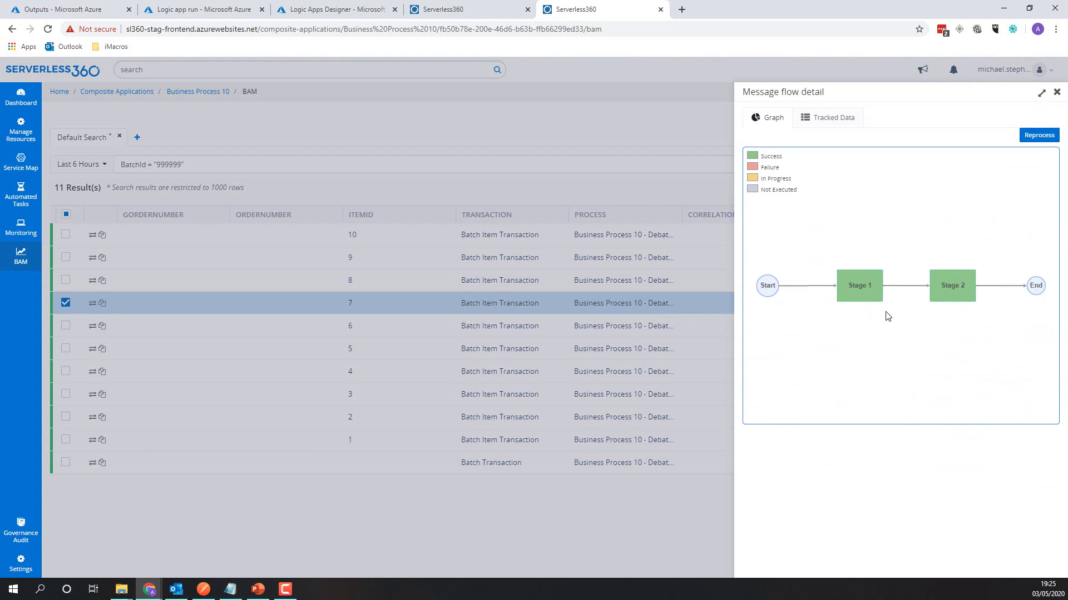
click(871, 292)
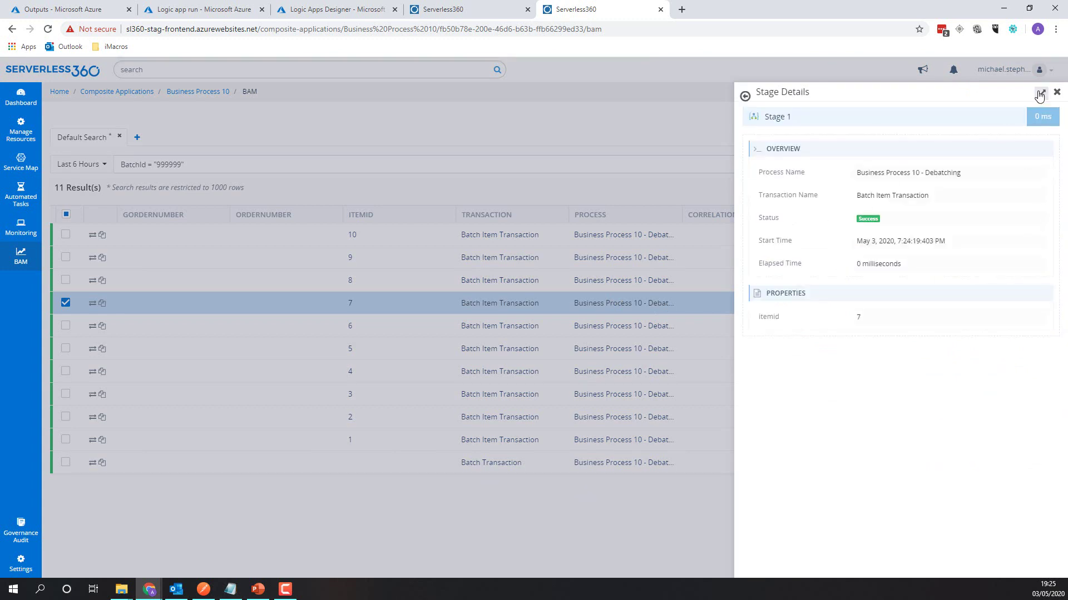
click(1056, 93)
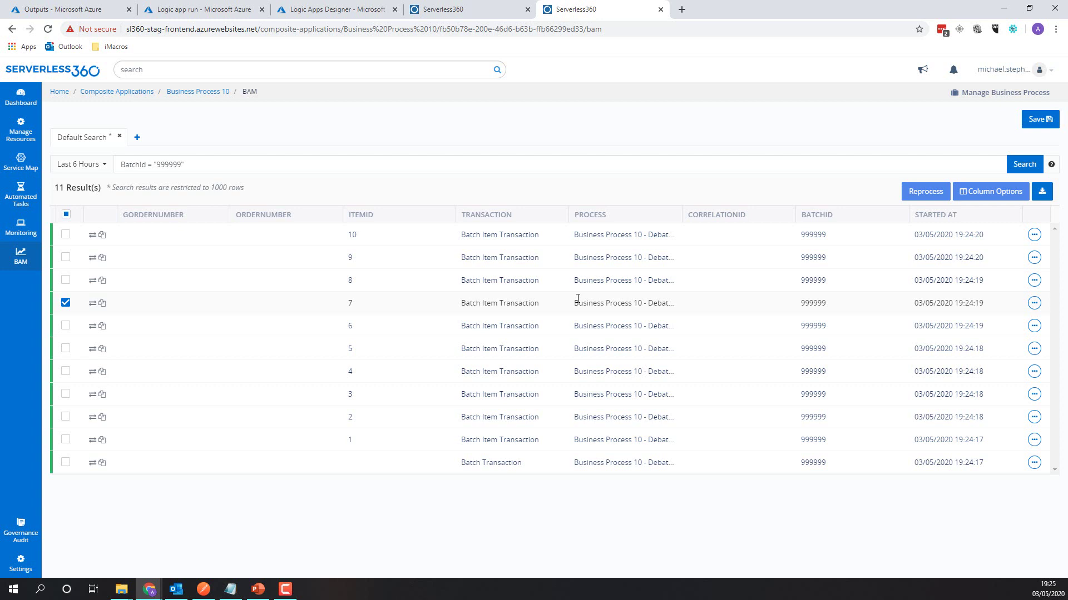
click(726, 306)
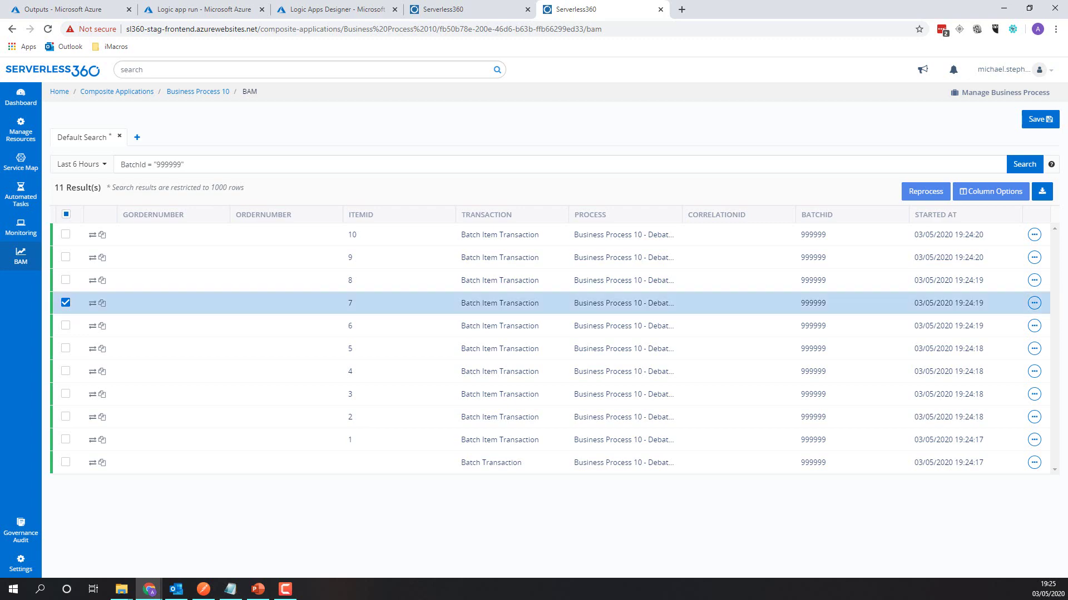